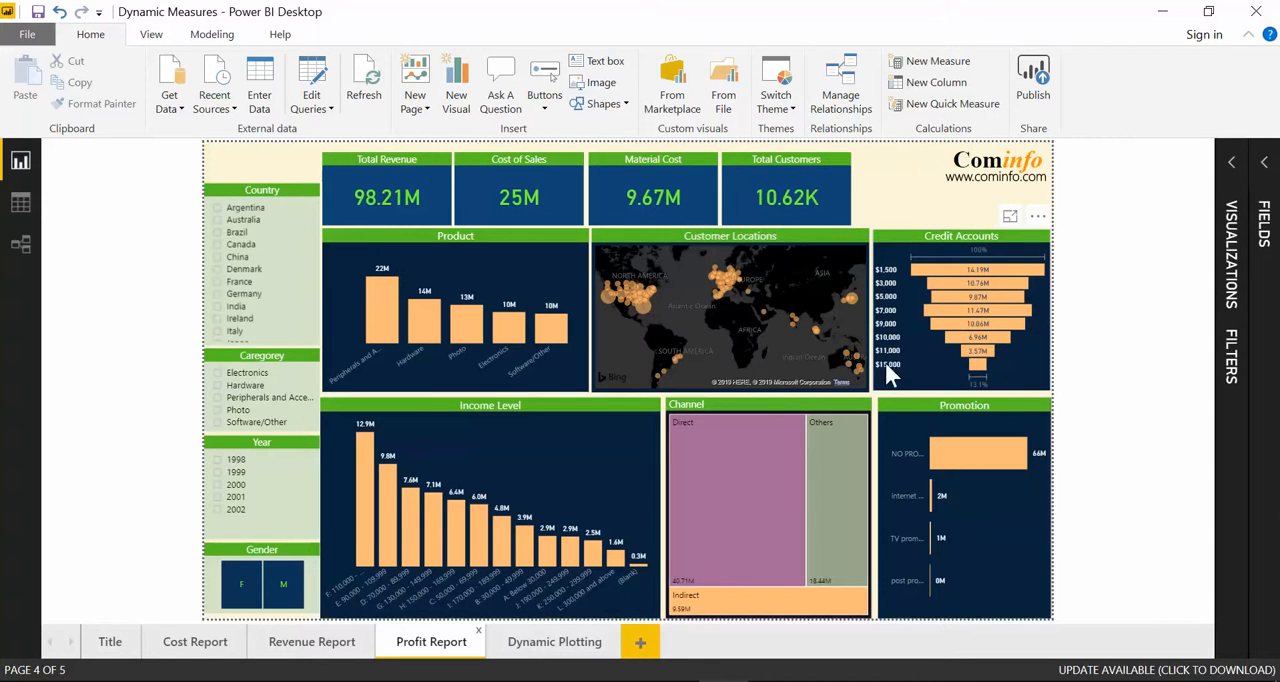
# Step: On the Dynamic Plotting page, switch the measure slicer between Revenue, Profit and Cost to compare the charts, finishing on Revenue
pyautogui.click(548, 645)
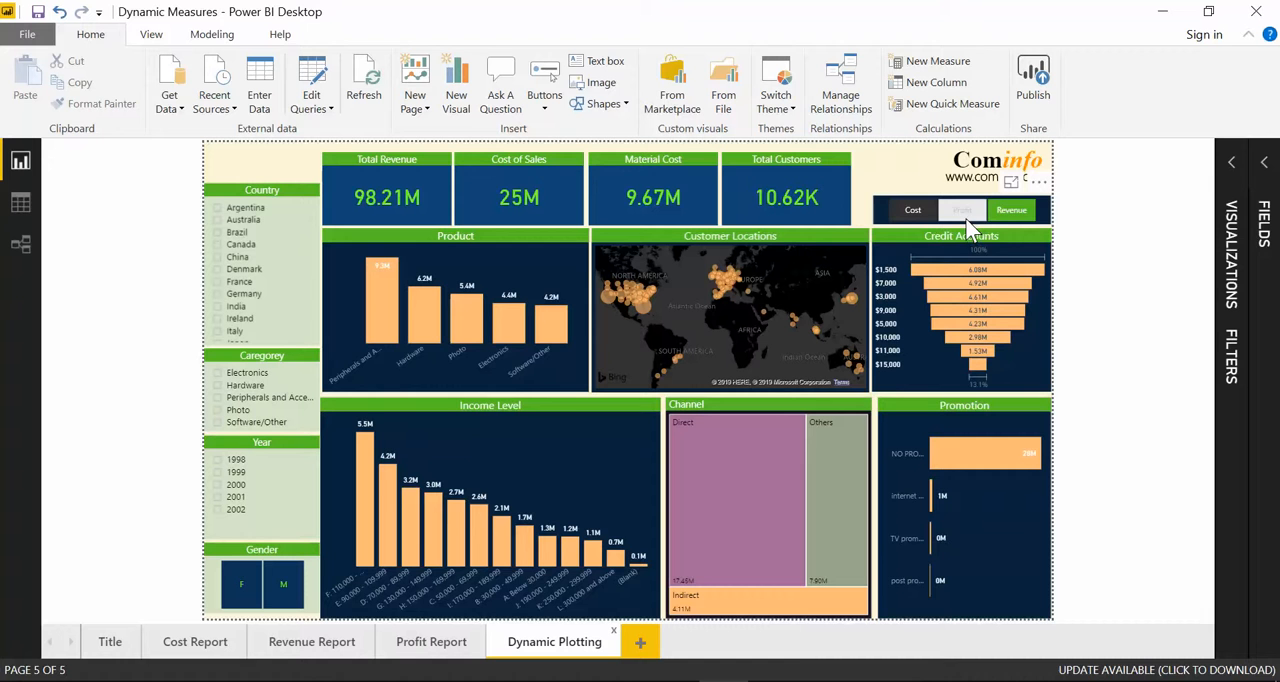
pyautogui.click(997, 208)
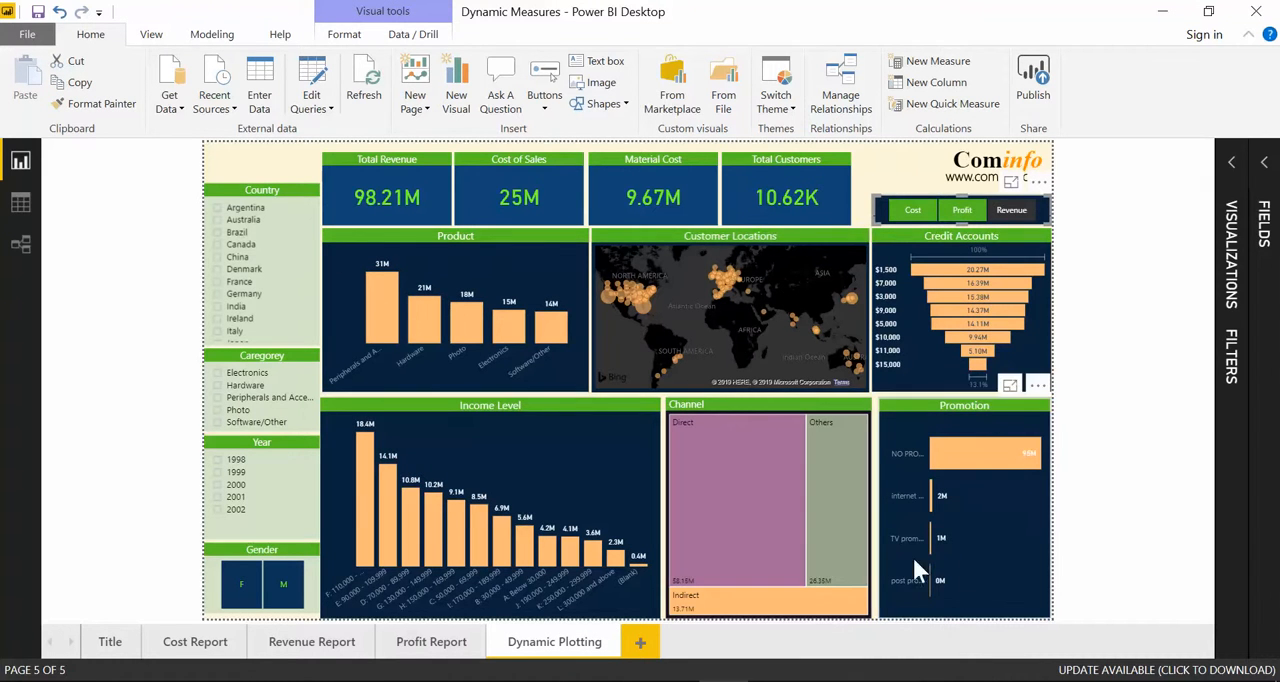
pyautogui.click(949, 215)
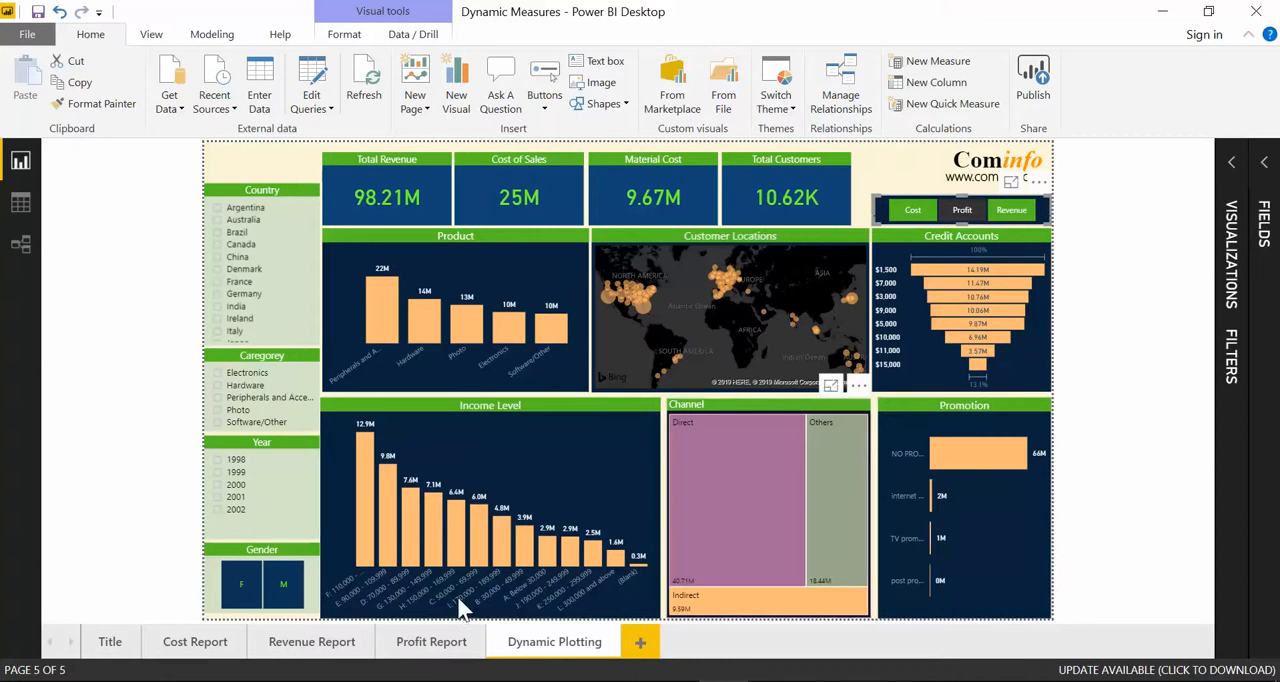
pyautogui.click(911, 213)
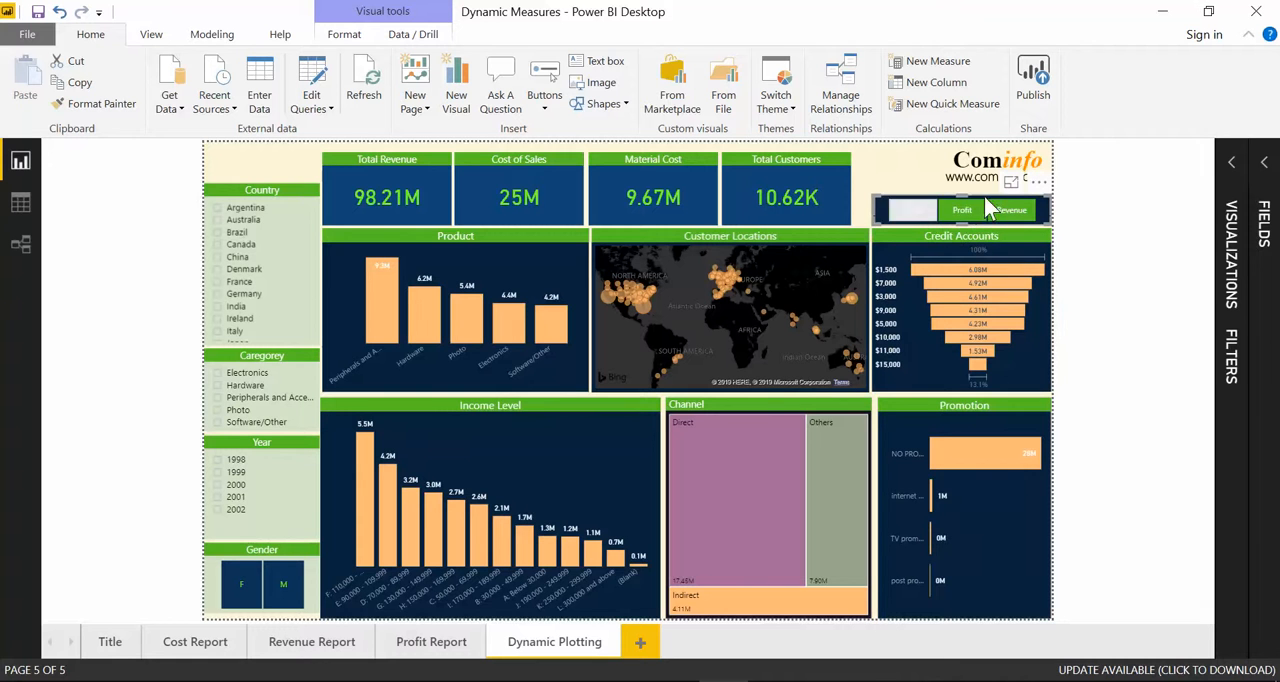
pyautogui.click(963, 214)
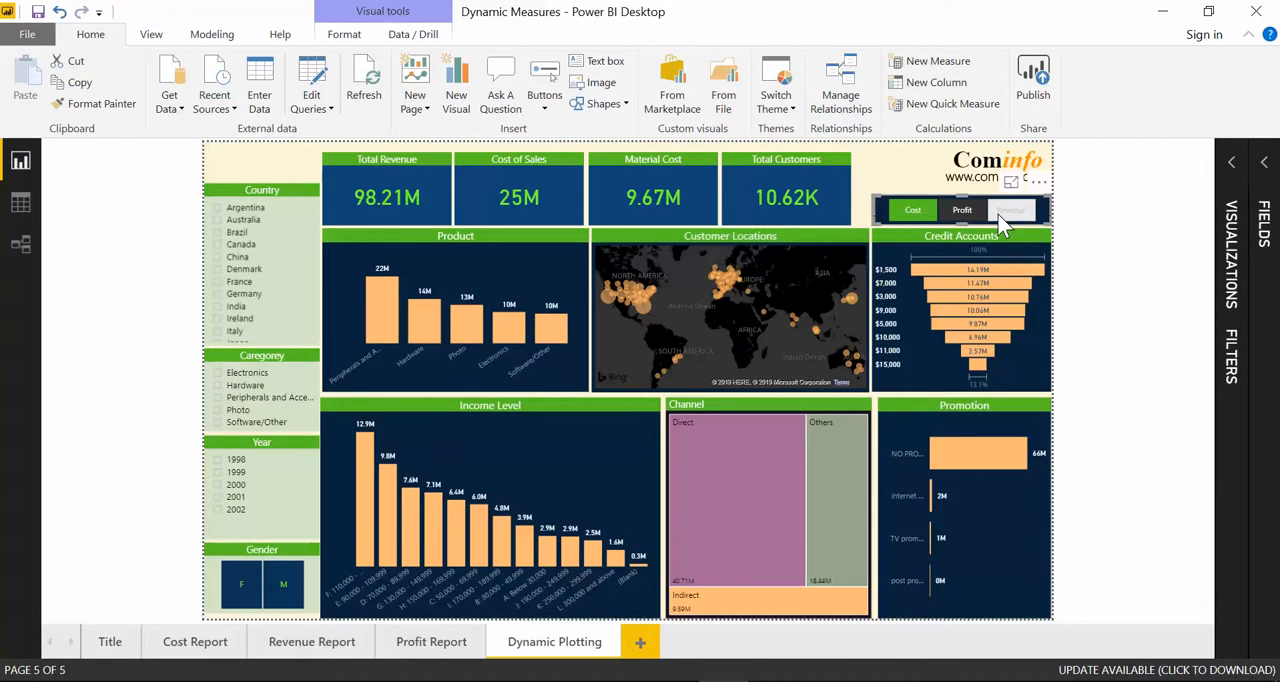
pyautogui.click(998, 220)
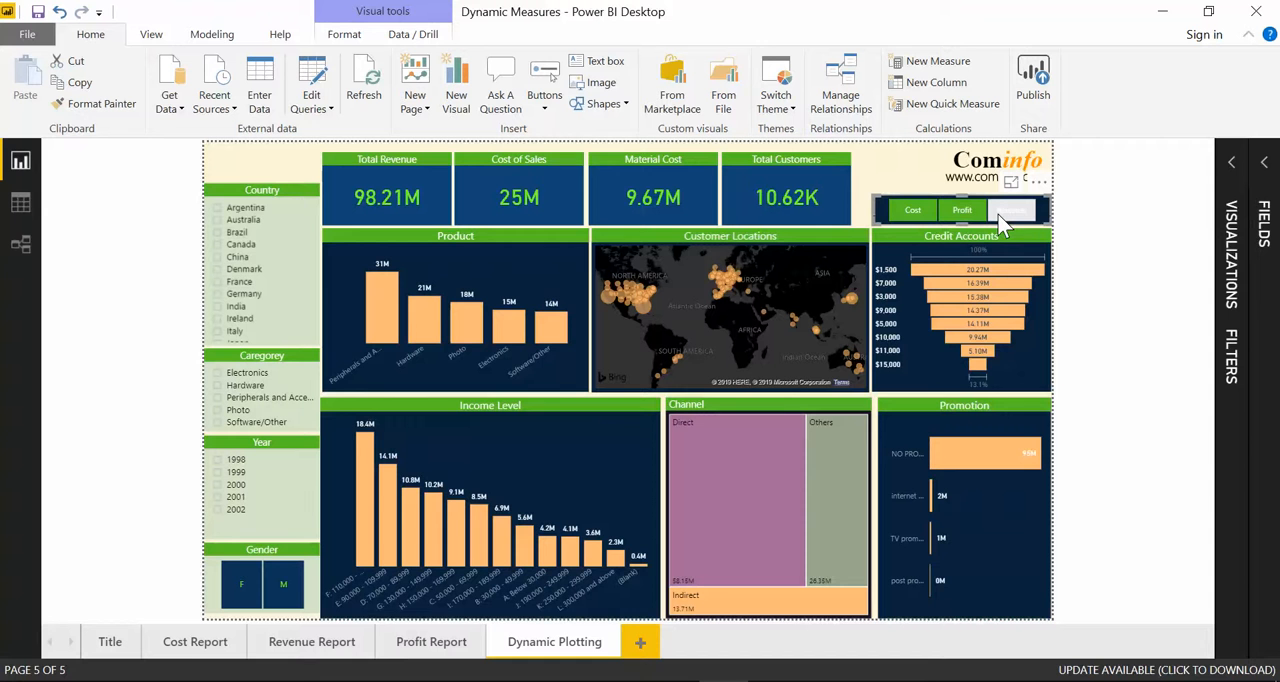
# Step: On the Cost Report page, examine the formulas of the Total Cost, Total Revenue and Total Profit measures in the KPI table
pyautogui.click(190, 648)
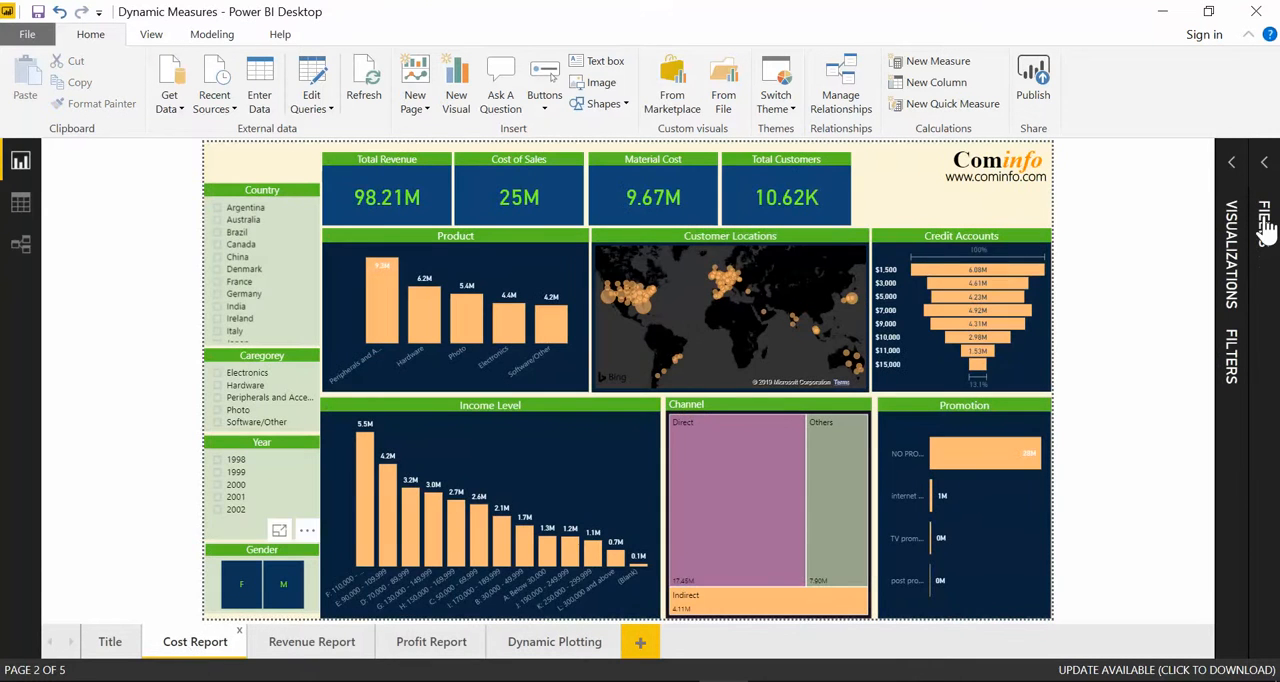
pyautogui.click(1264, 162)
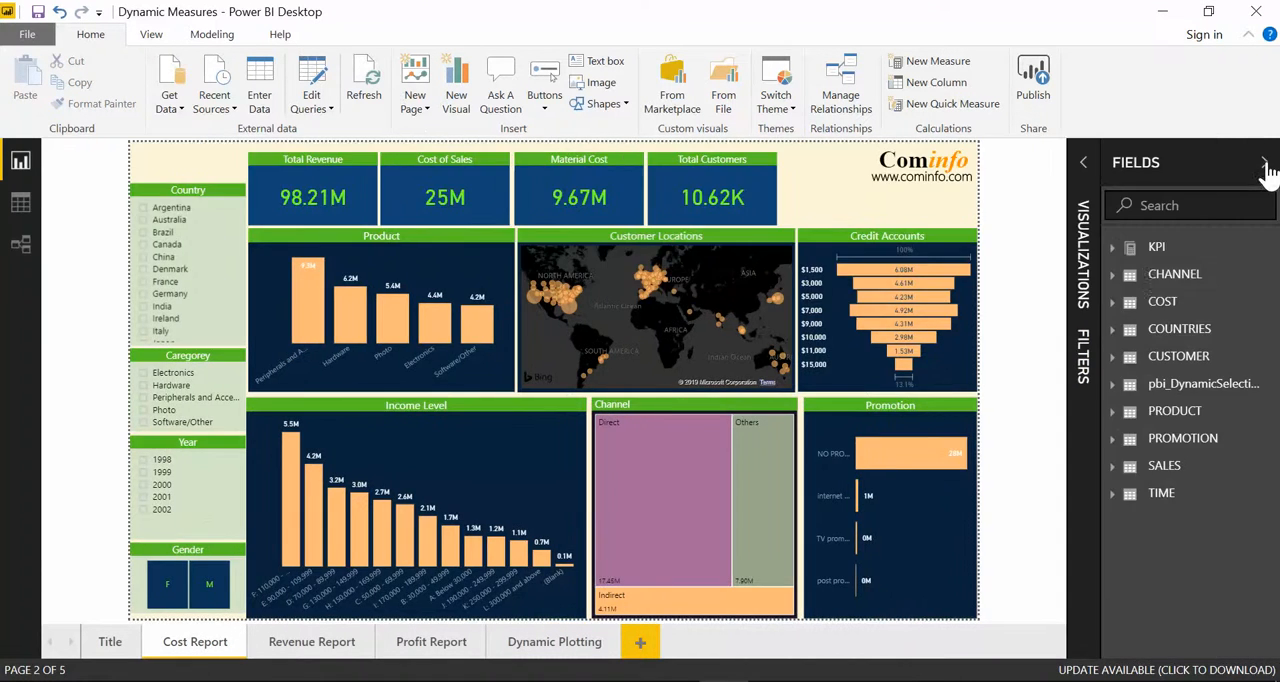
pyautogui.click(1124, 262)
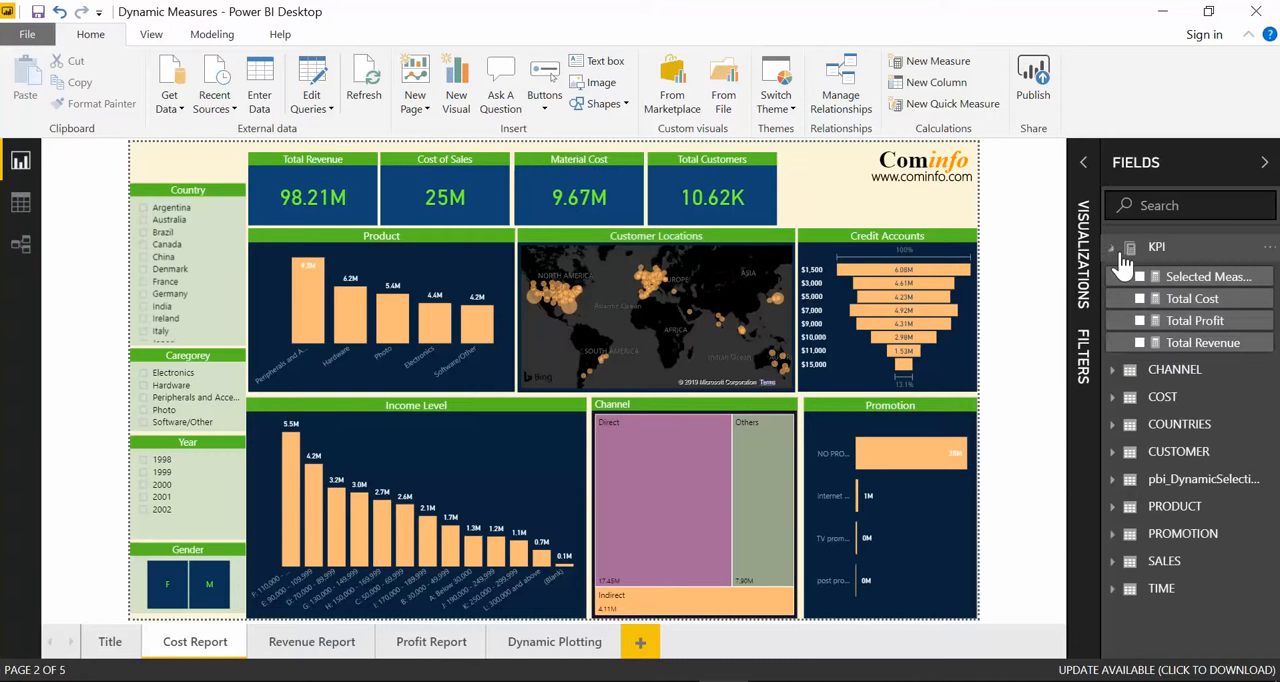
pyautogui.click(1190, 304)
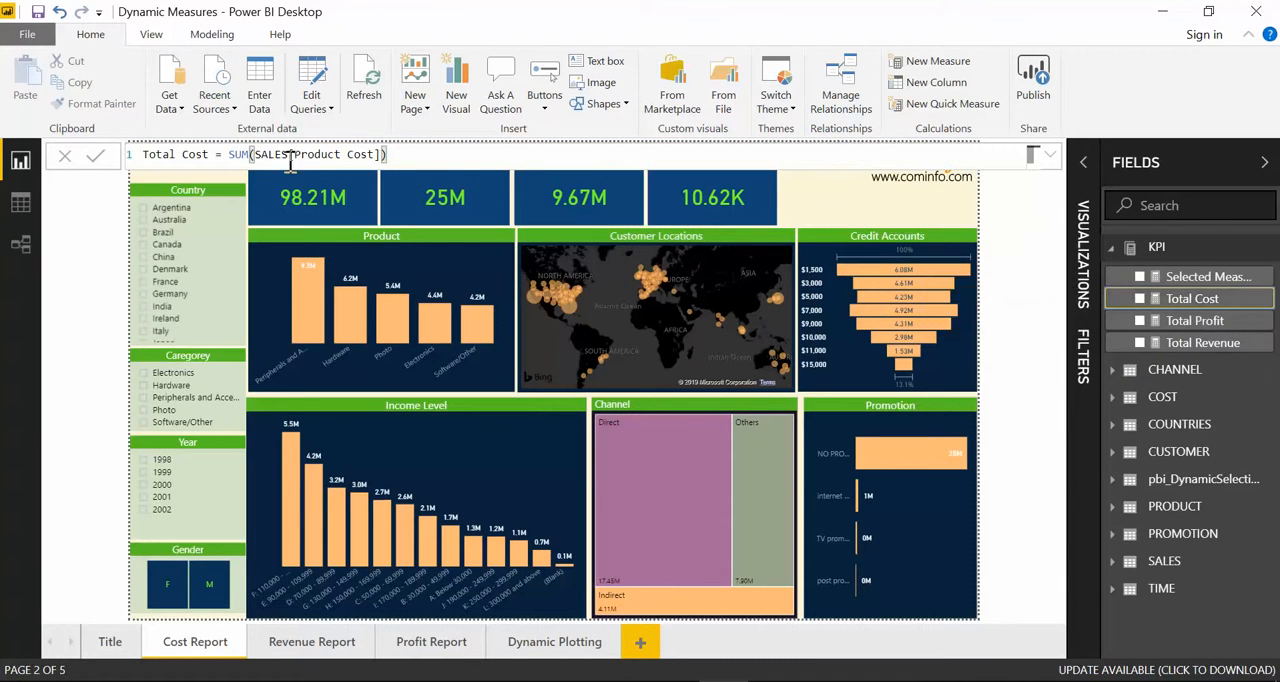
pyautogui.click(1213, 345)
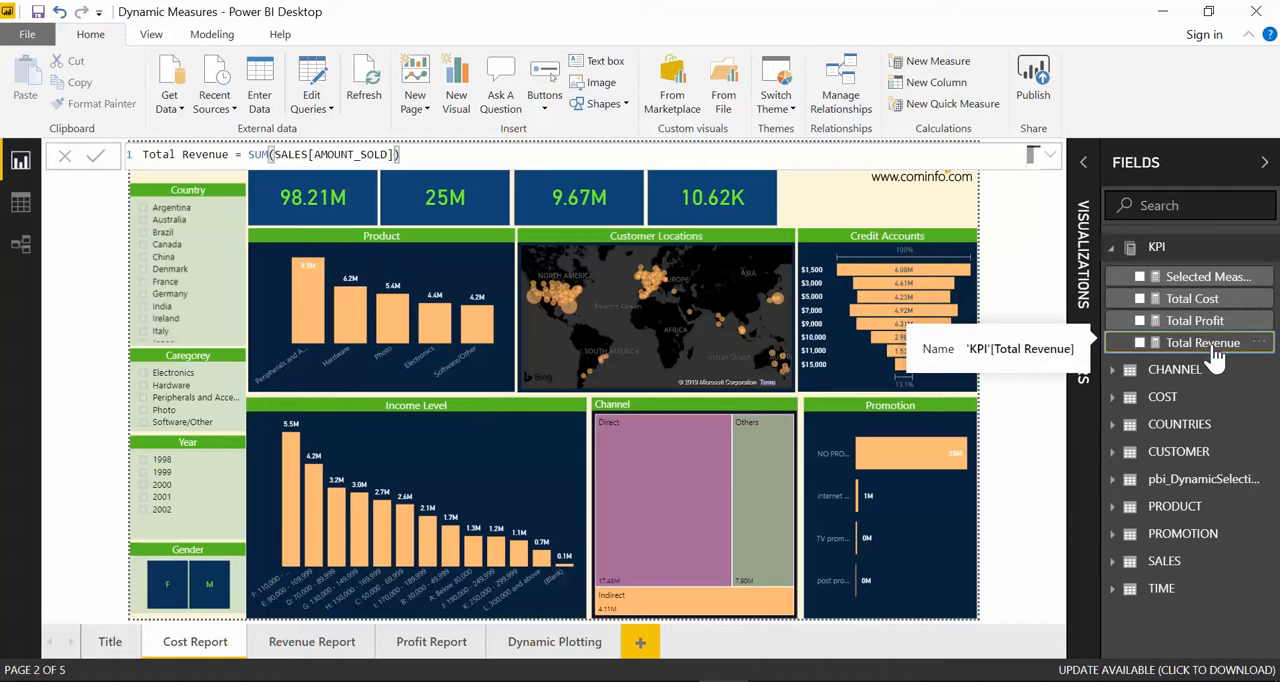
pyautogui.click(1205, 321)
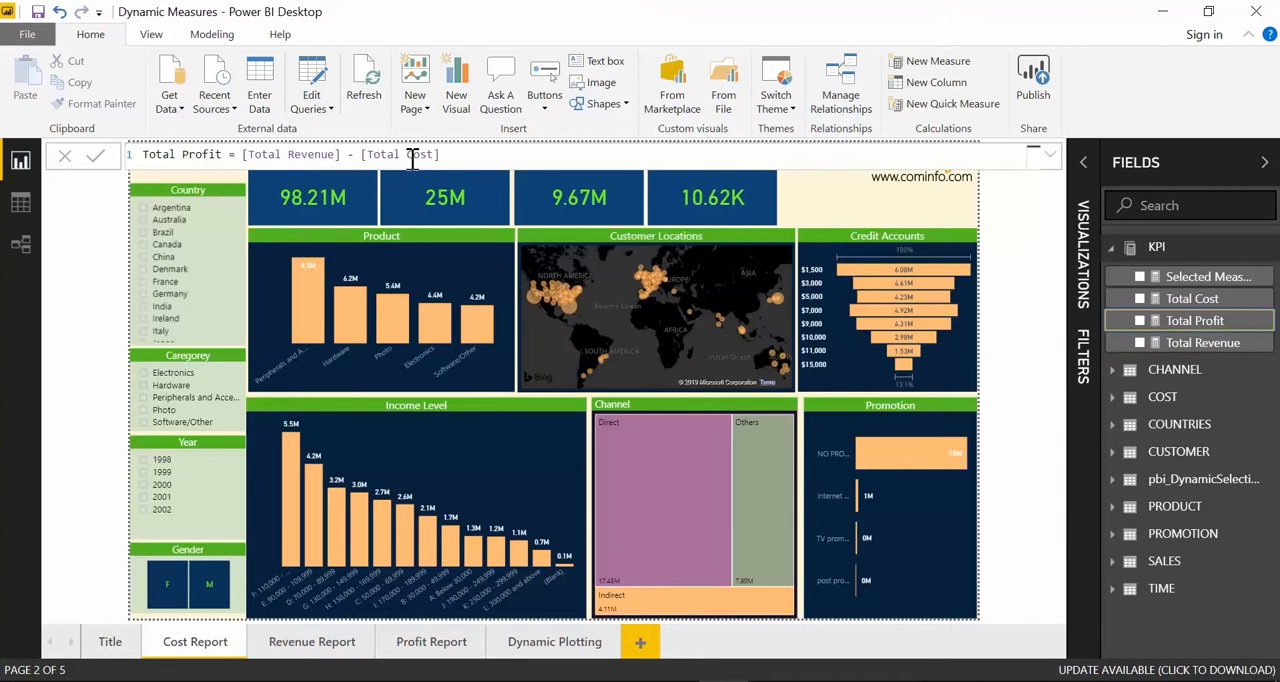
pyautogui.click(1185, 300)
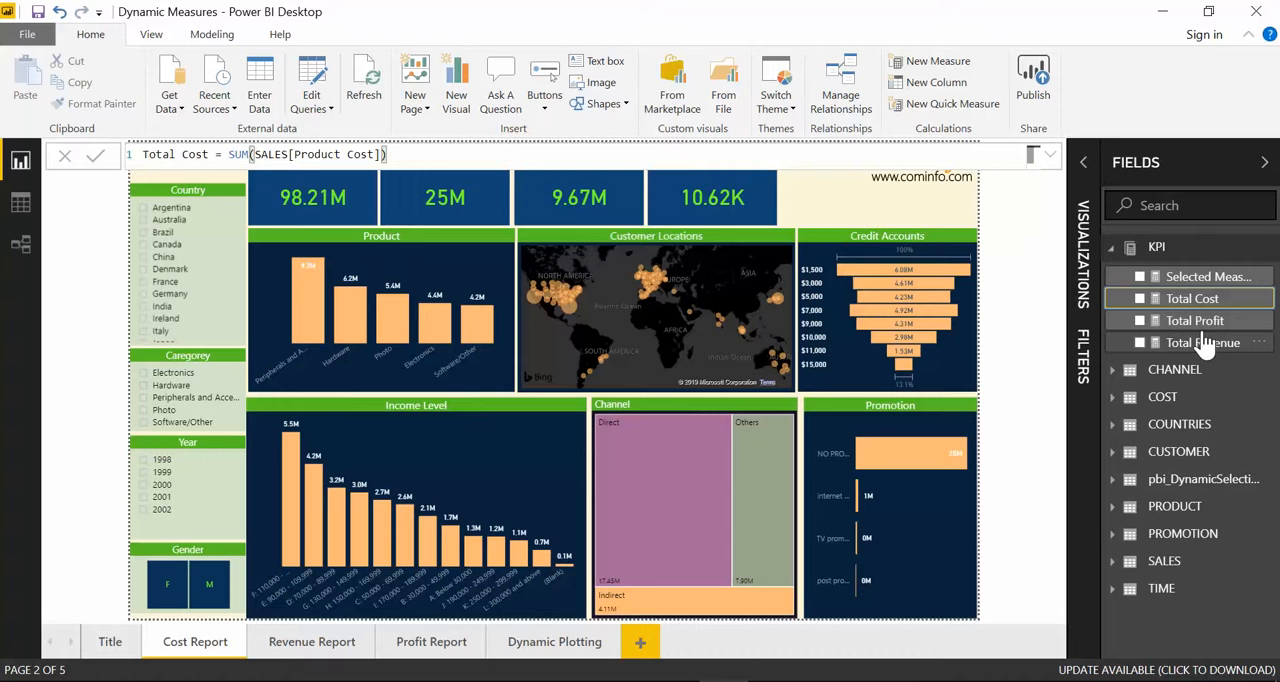
# Step: Check which field drives the measure slicer on the Dynamic Plotting page and examine the pbi_DynamicSelection table's rows in Data view
pyautogui.click(548, 643)
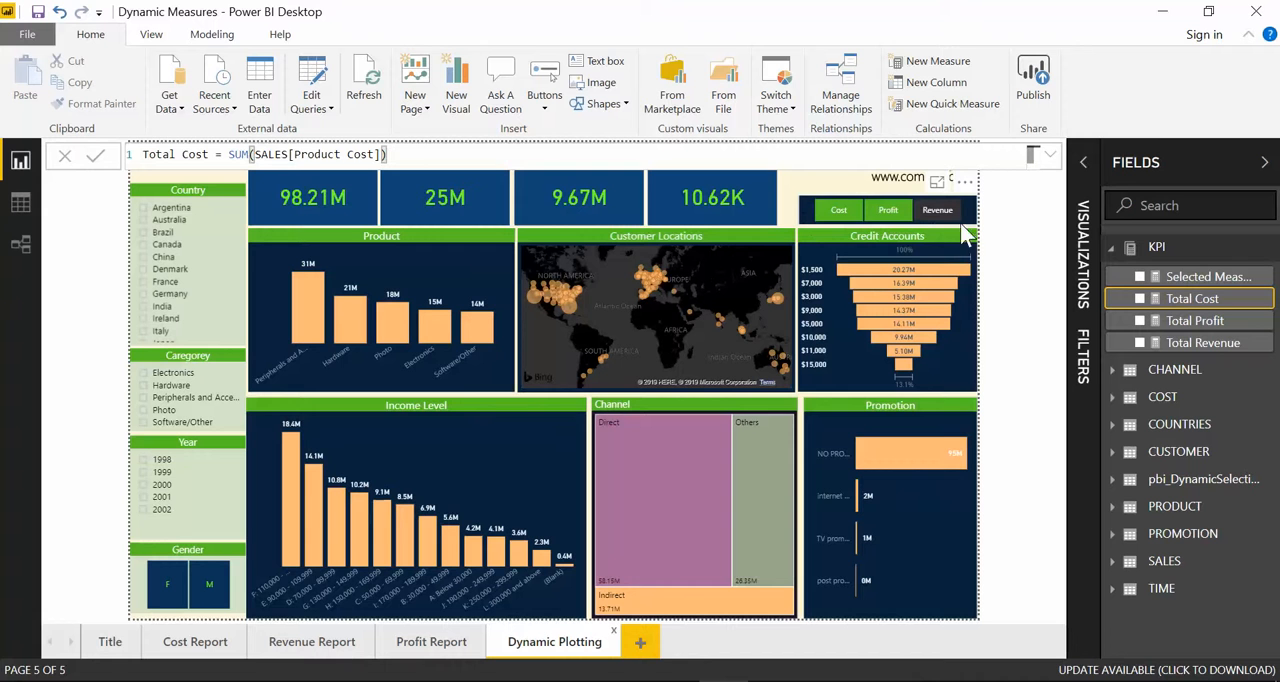
pyautogui.click(810, 222)
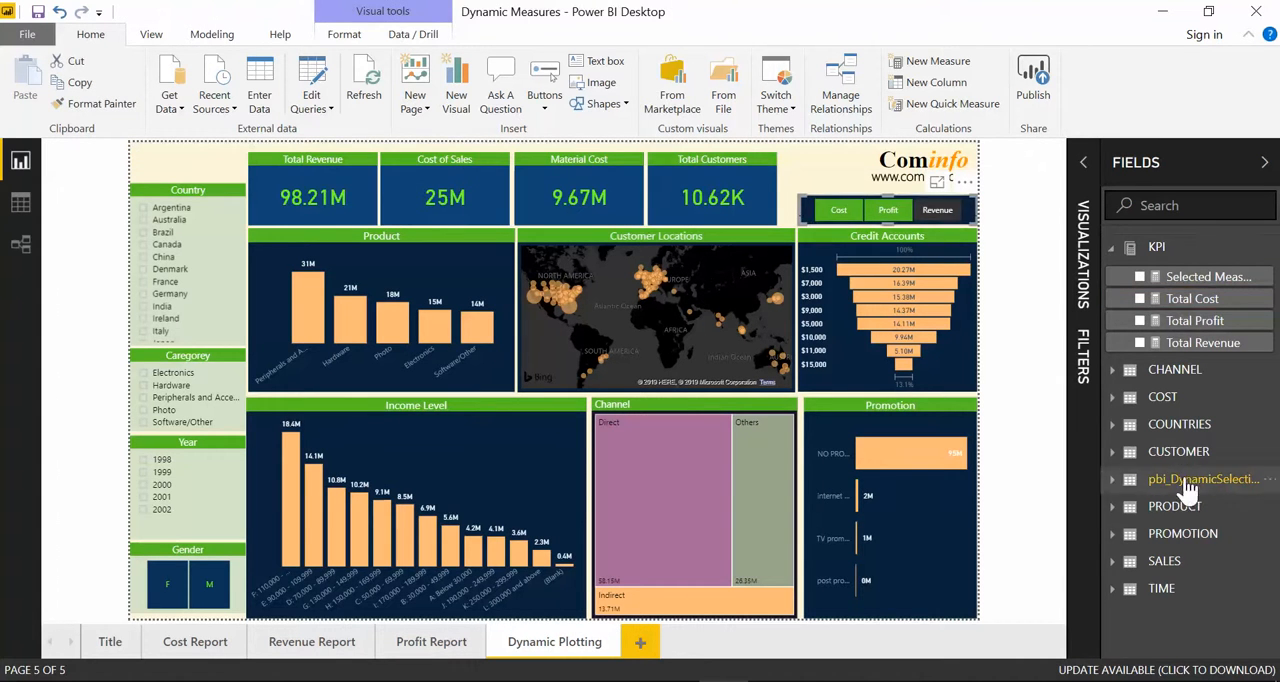
pyautogui.moveTo(1101, 457); pyautogui.dragTo(1033, 452)
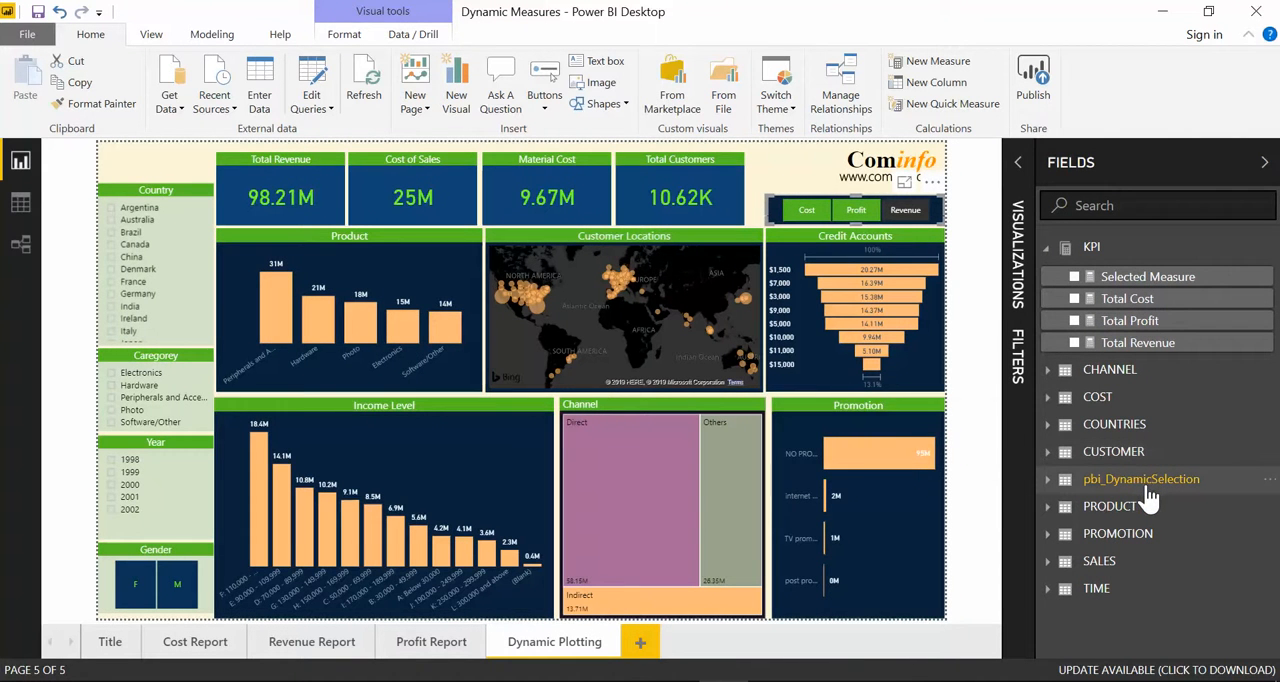
pyautogui.moveTo(1148, 497)
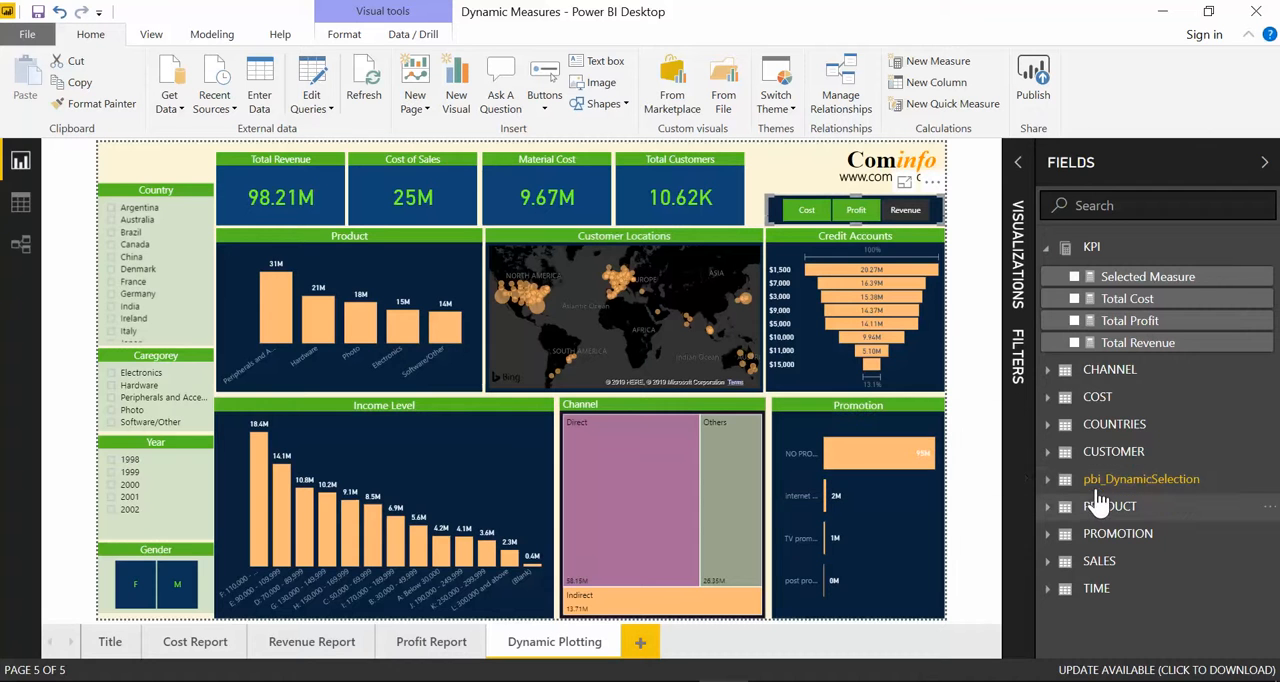
pyautogui.moveTo(1094, 496)
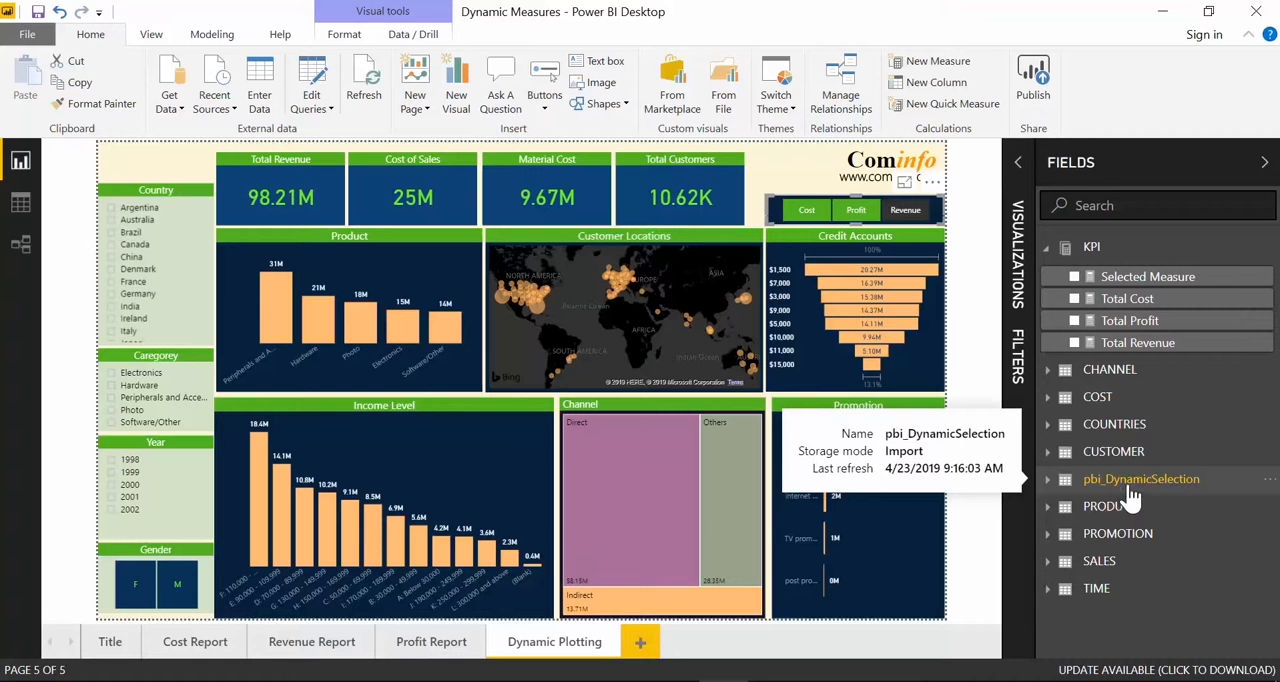
pyautogui.click(1130, 488)
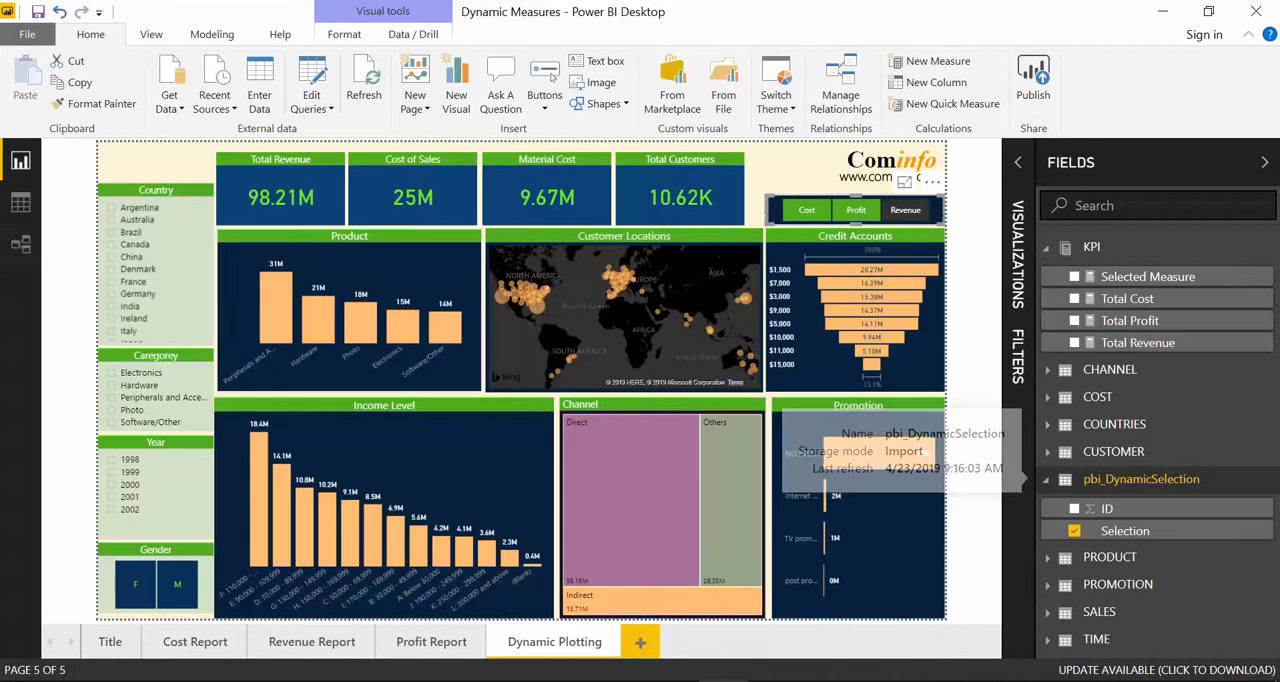
pyautogui.click(21, 208)
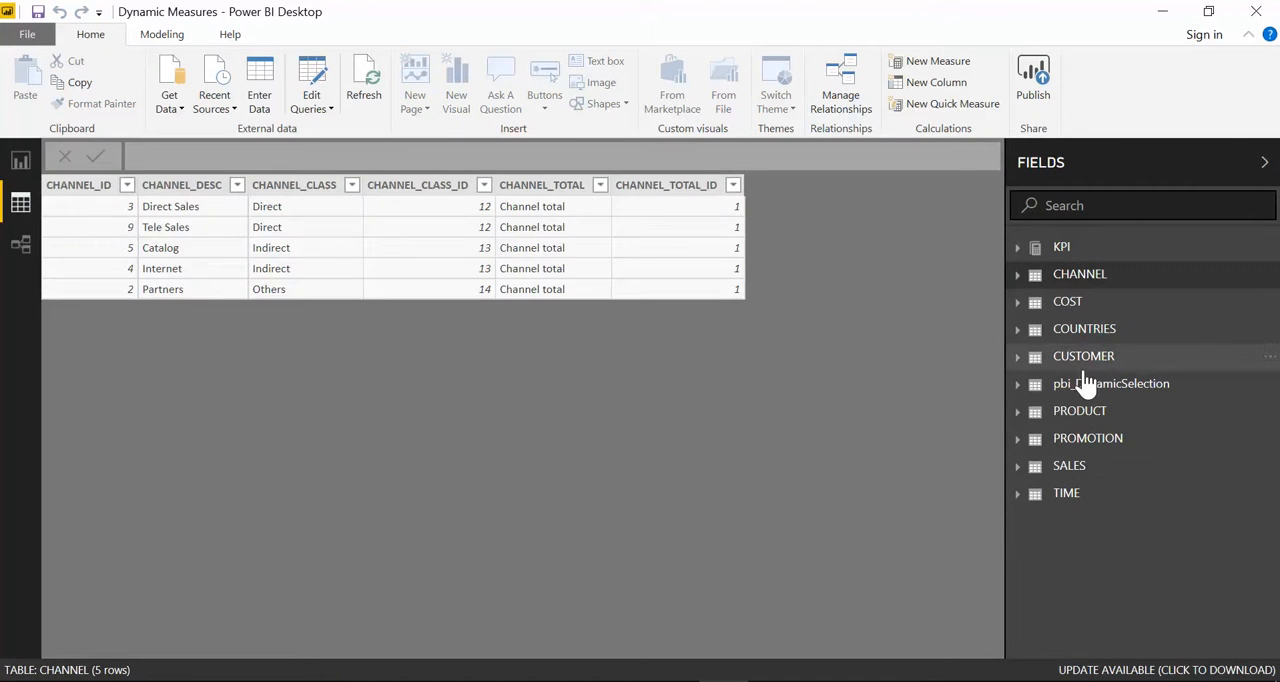
pyautogui.click(1084, 392)
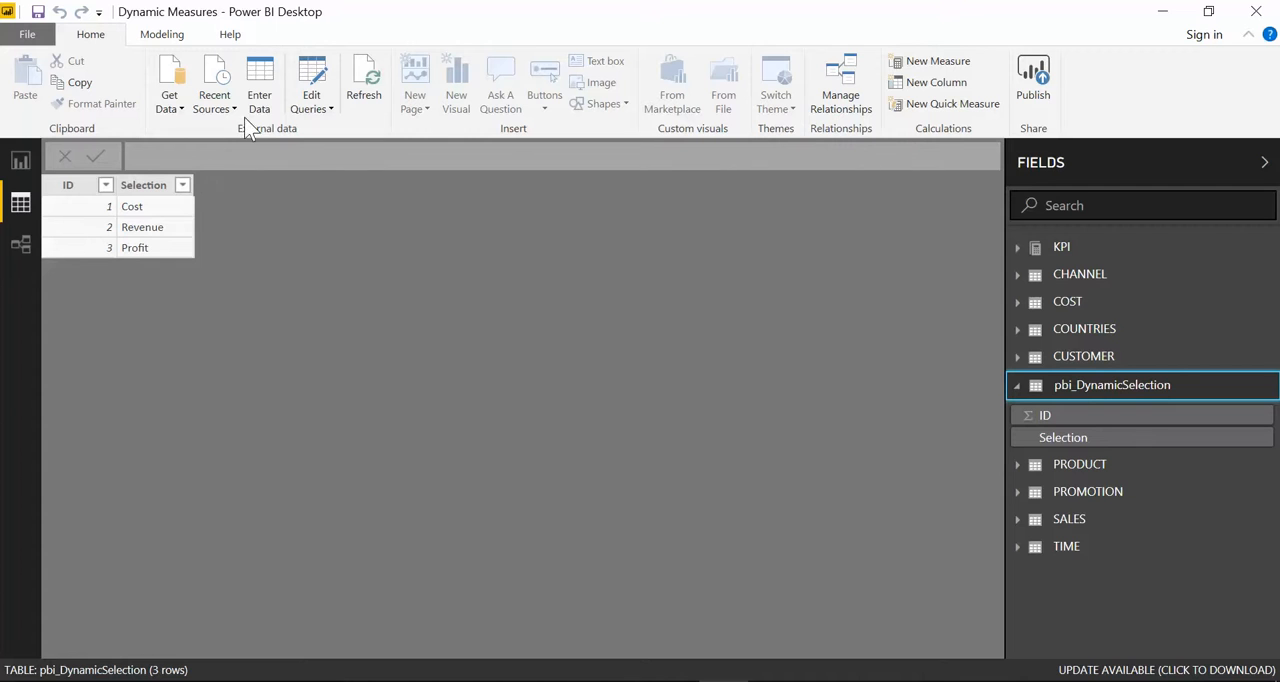
# Step: Start a manually entered table with two columns named ID and Selection
pyautogui.click(272, 88)
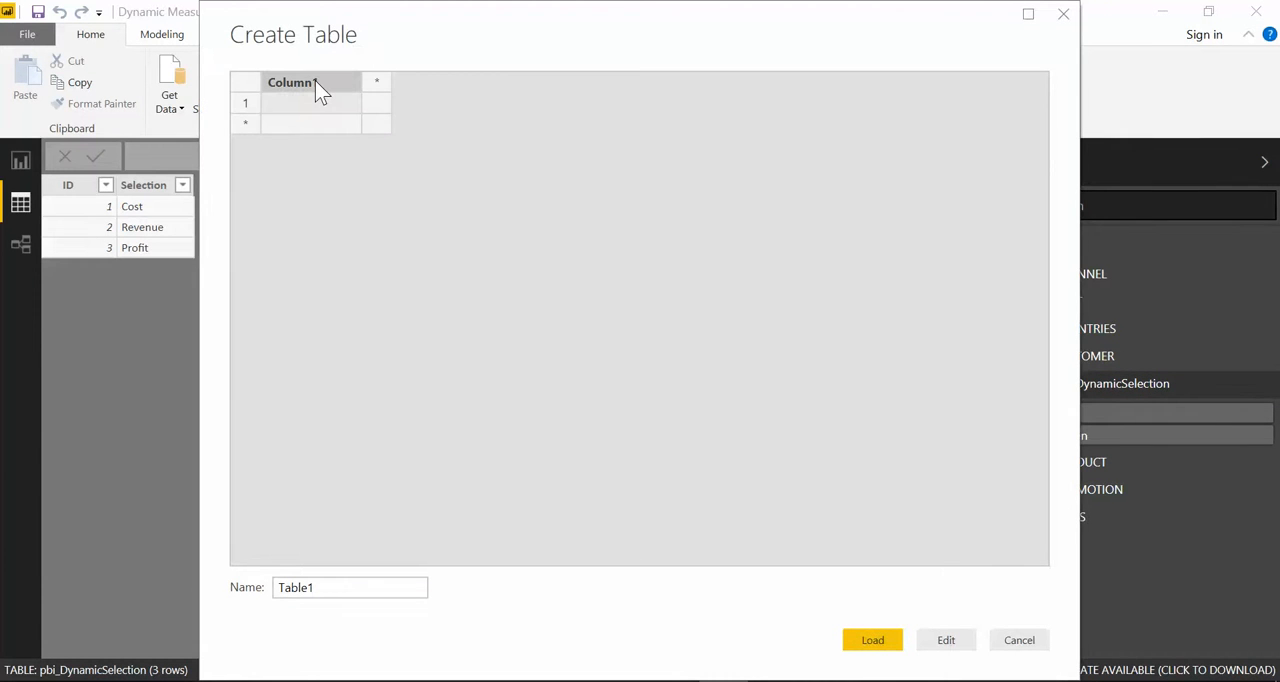
pyautogui.doubleClick(315, 80)
pyautogui.write('ID')
pyautogui.click(377, 82)
pyautogui.write('Selection')
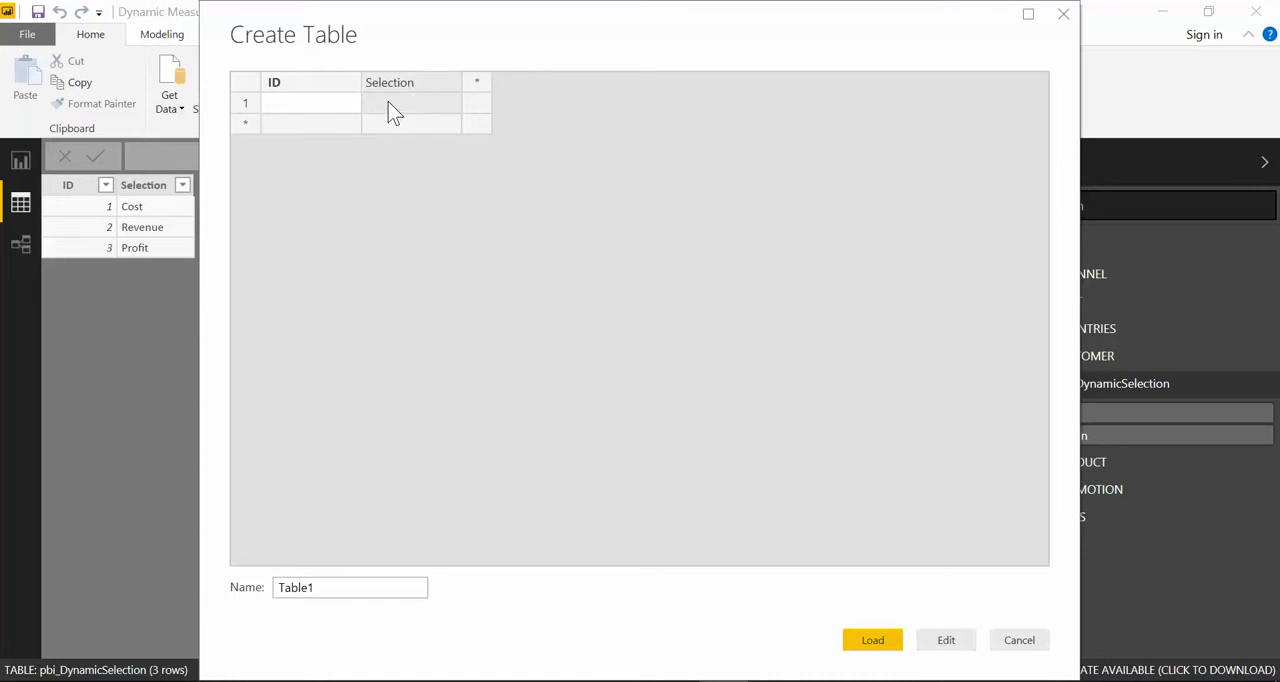
# Step: Fill the ID column of the new table with the values 1, 2 and 3
pyautogui.click(322, 106)
pyautogui.write('1')
pyautogui.press('Return')
pyautogui.write('2')
pyautogui.press('Return')
pyautogui.write('3')
pyautogui.press('Return')
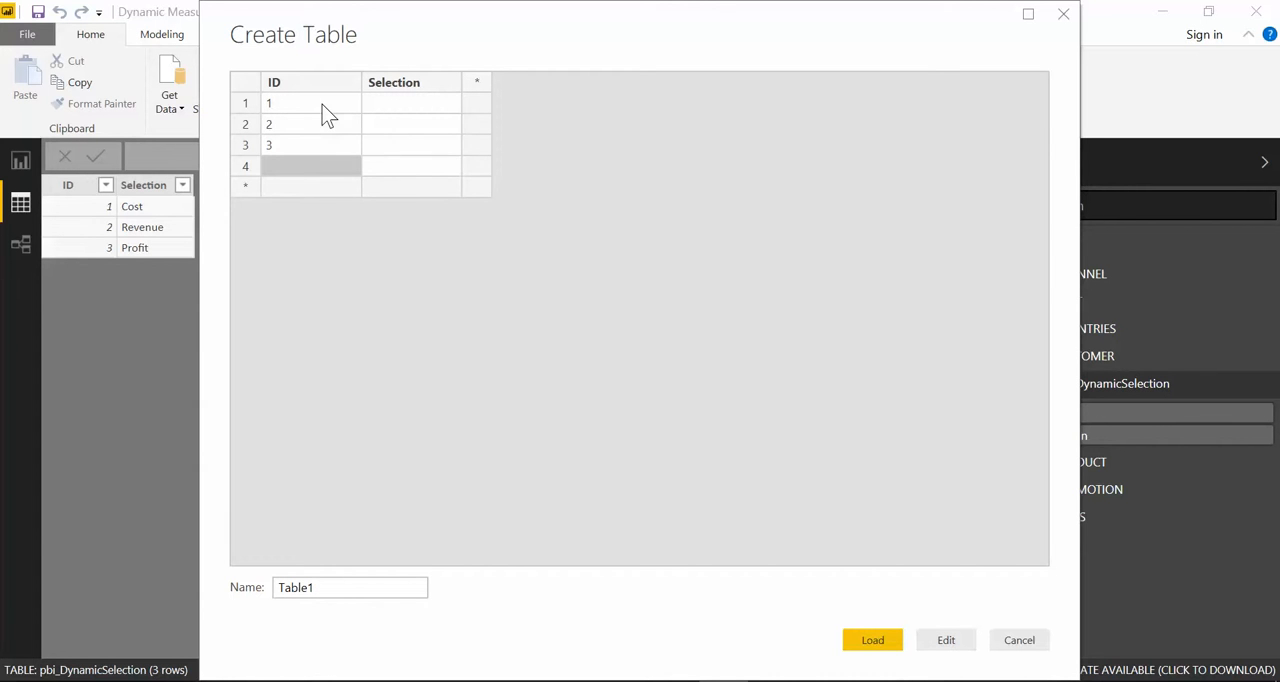
# Step: Enter Cost as the first Selection value and discard the new table without loading it
pyautogui.click(394, 108)
pyautogui.click(372, 145)
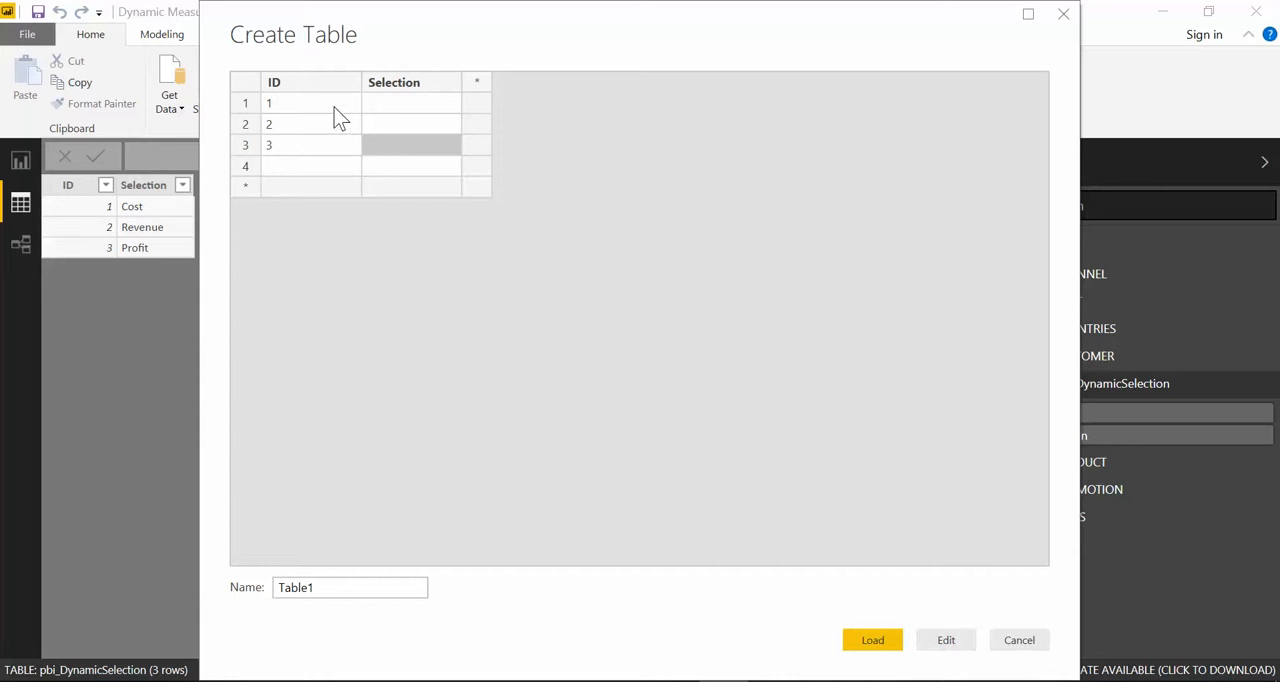
pyautogui.click(388, 104)
pyautogui.write('Cost')
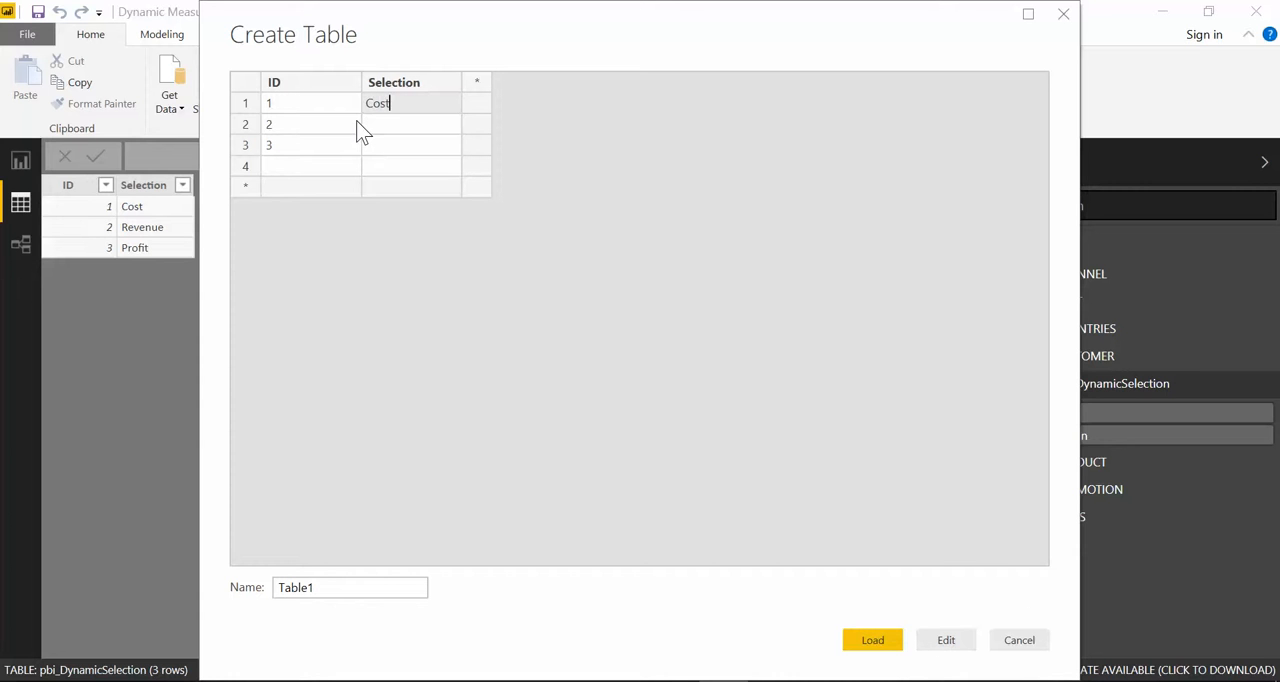
pyautogui.press('Return')
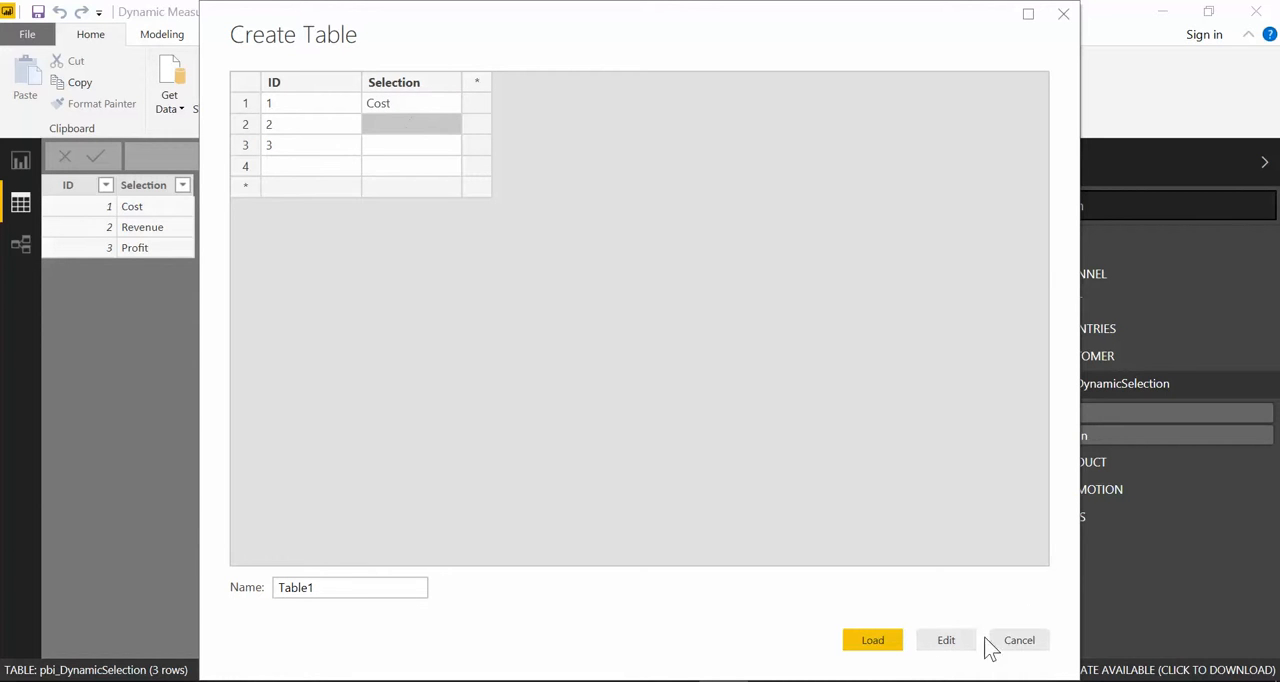
pyautogui.click(1029, 640)
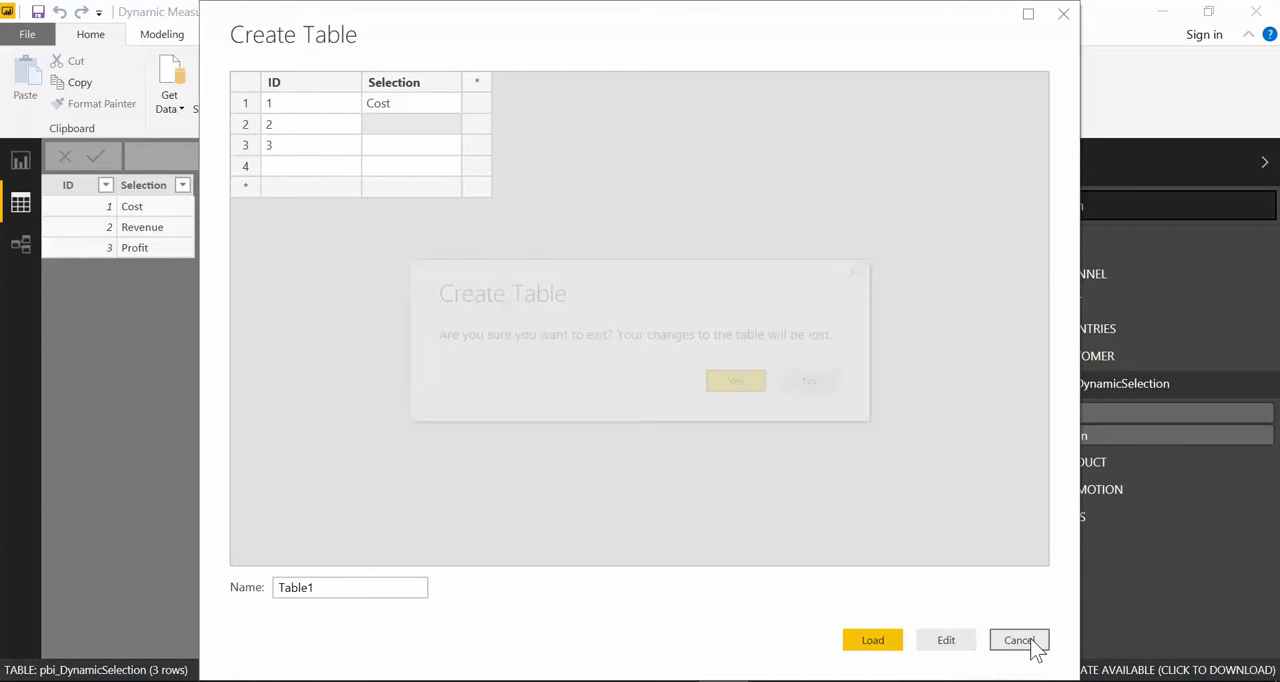
pyautogui.click(740, 382)
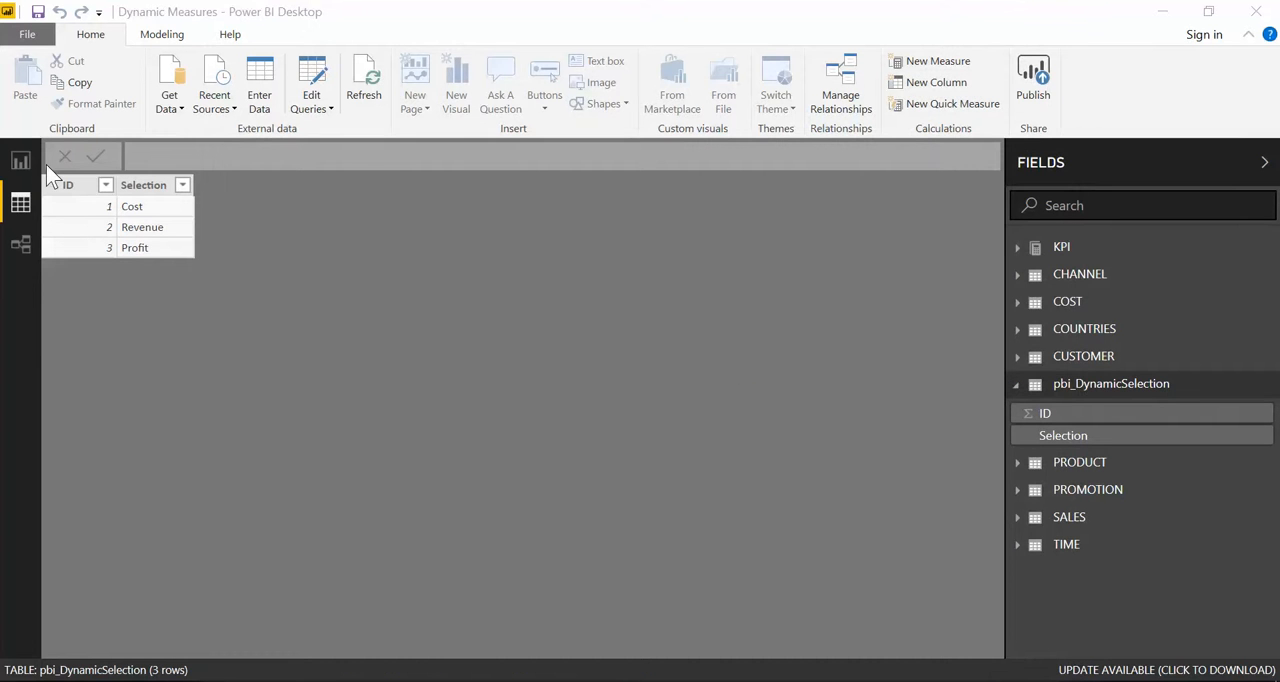
# Step: Add a slicer on pbi_DynamicSelection's Selection field over the logo area of the Cost Report page and select Revenue in it
pyautogui.click(20, 162)
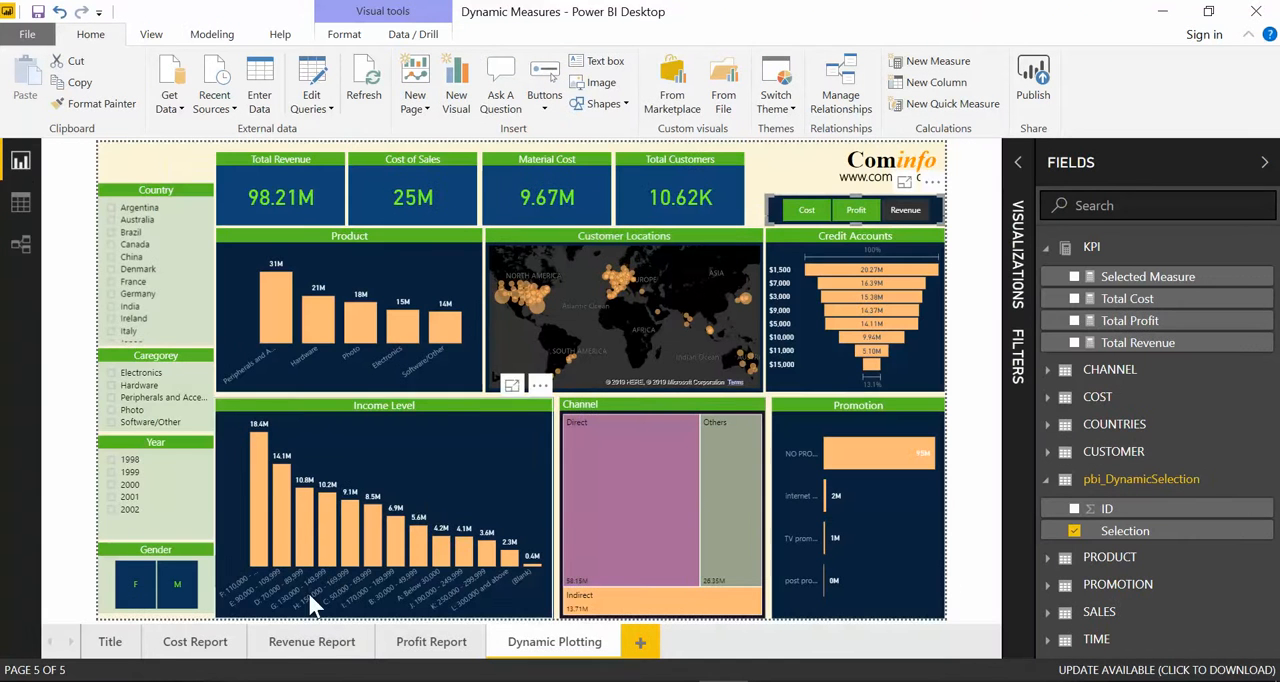
pyautogui.click(198, 652)
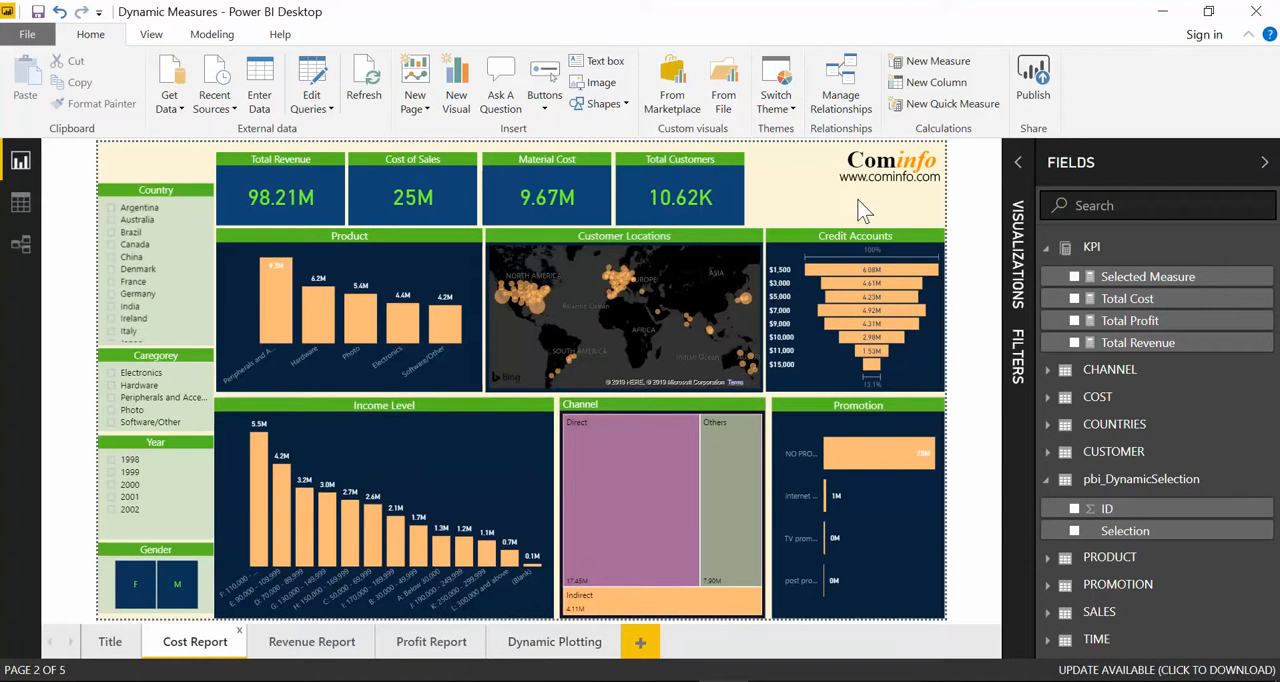
pyautogui.click(1019, 175)
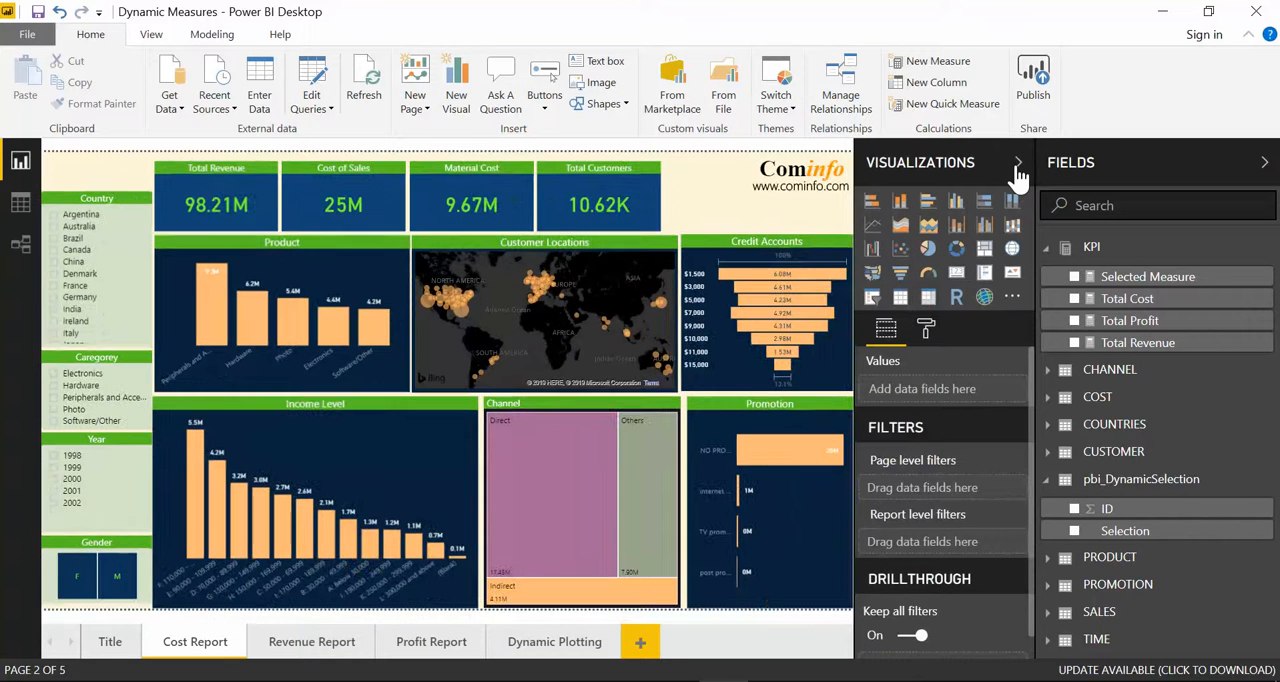
pyautogui.click(871, 297)
pyautogui.moveTo(218, 289); pyautogui.dragTo(786, 244)
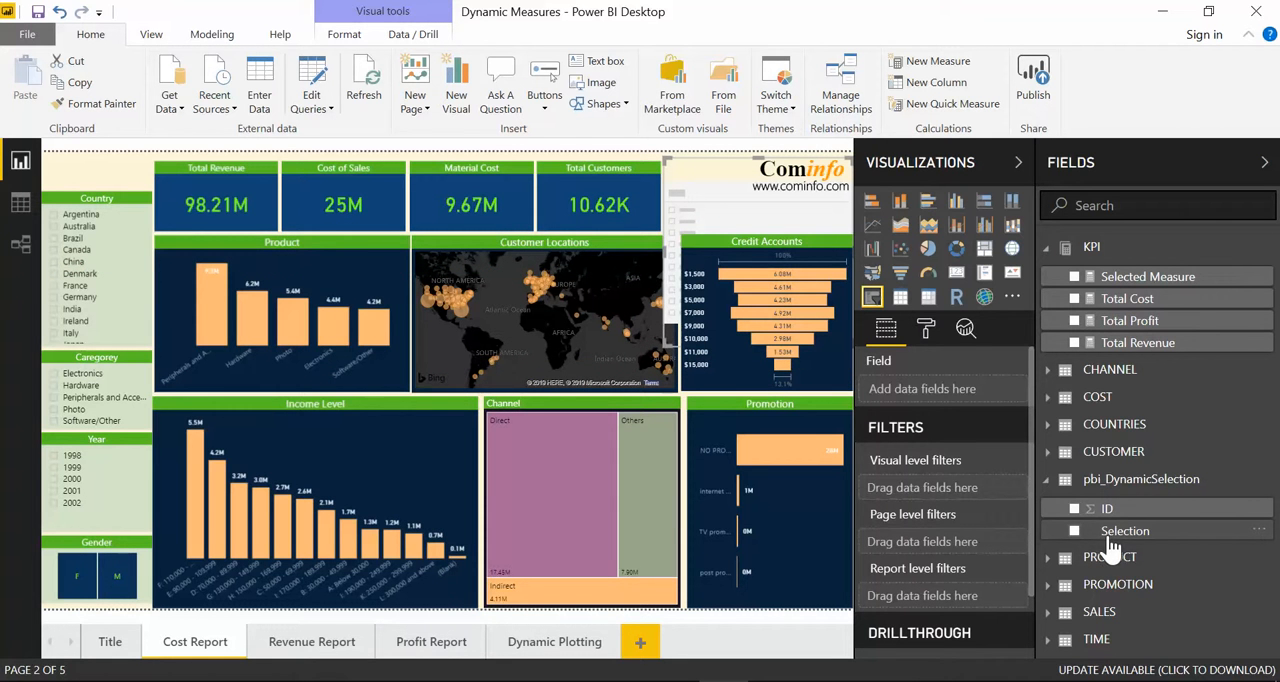
pyautogui.moveTo(1112, 545); pyautogui.dragTo(922, 391)
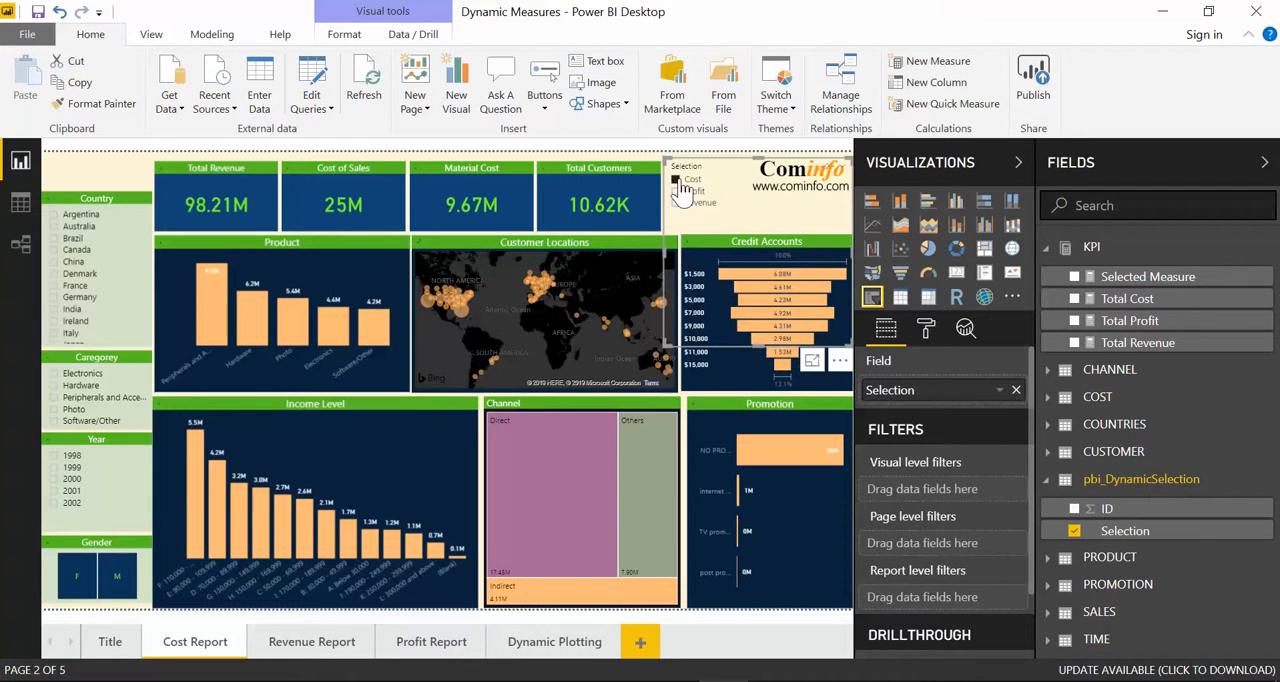
pyautogui.click(728, 202)
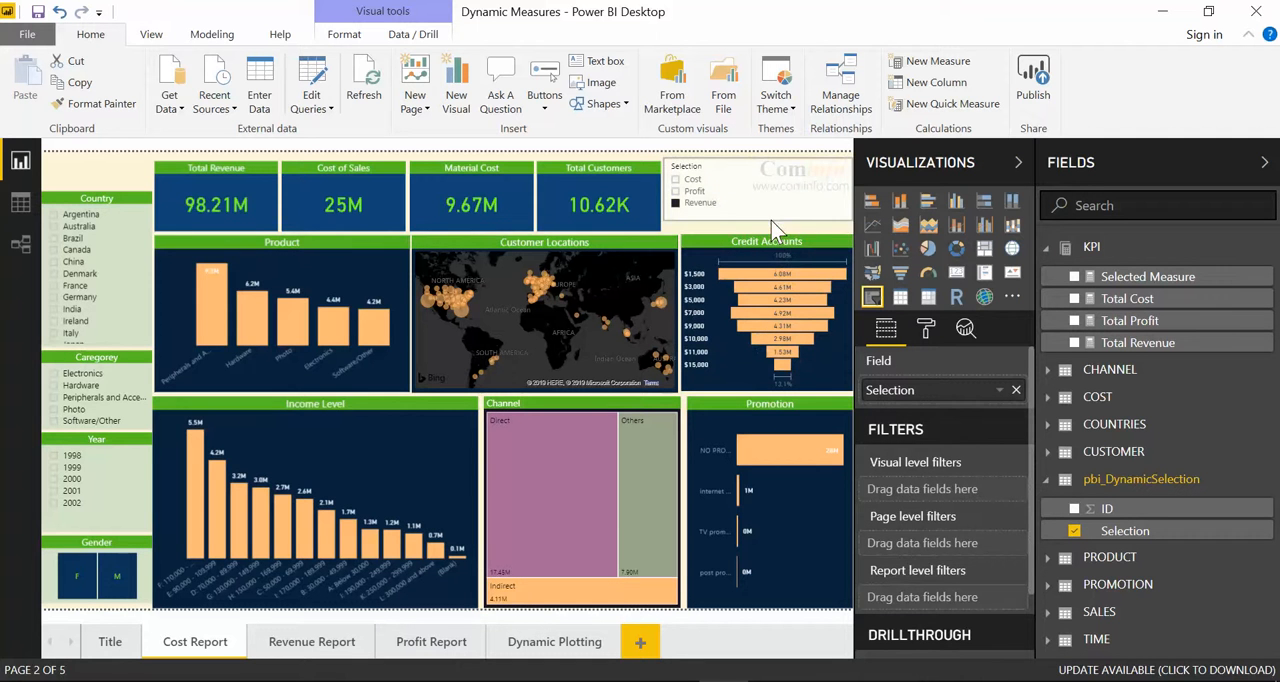
# Step: Move the Selection slicer slightly down and set its orientation to Horizontal
pyautogui.moveTo(726, 169); pyautogui.dragTo(726, 176)
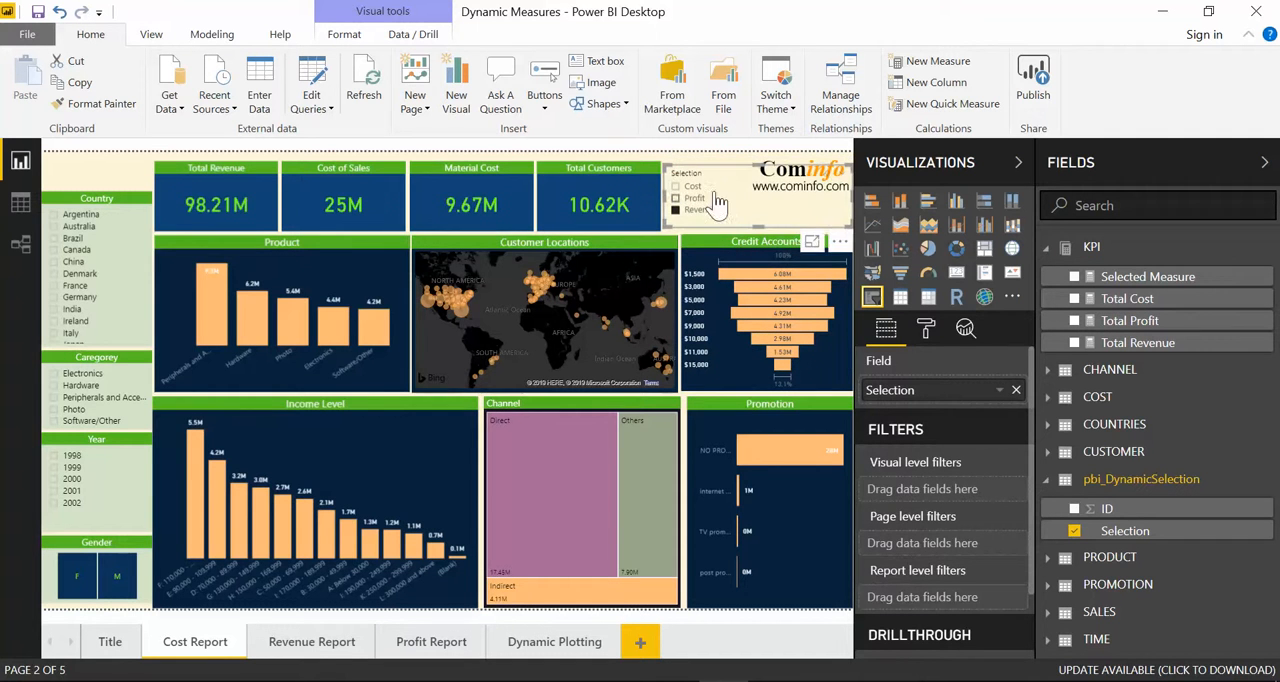
pyautogui.click(928, 332)
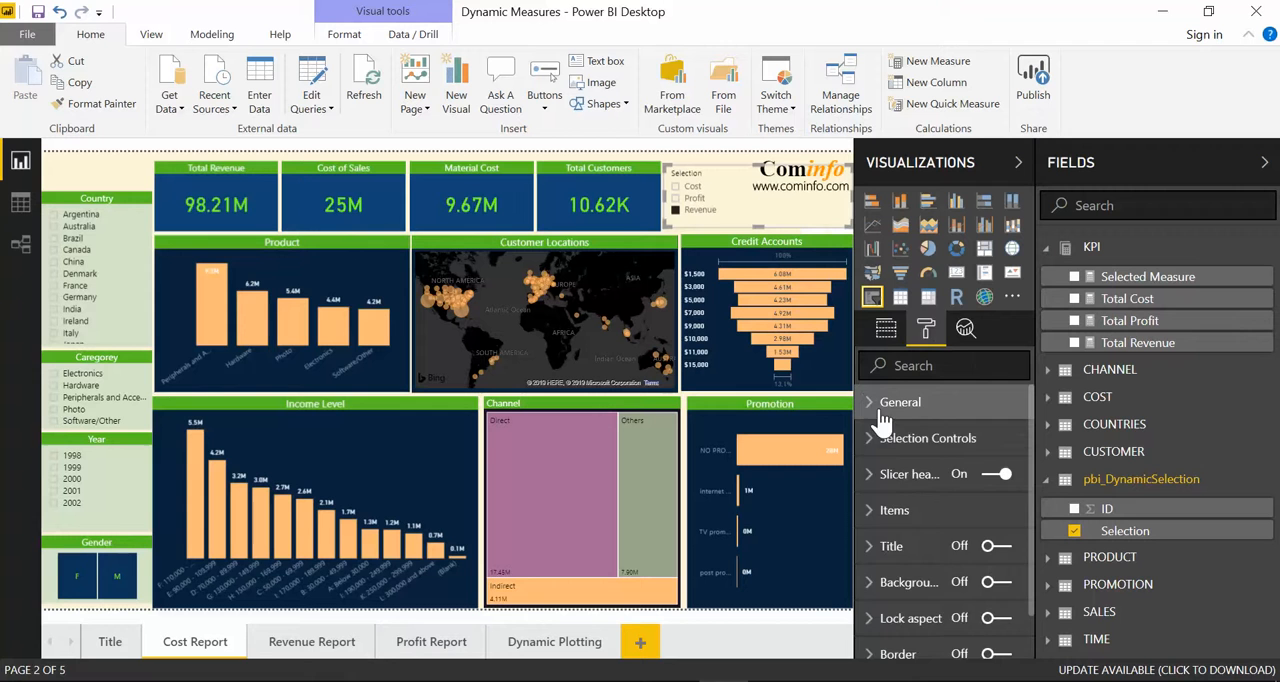
pyautogui.click(892, 404)
pyautogui.click(975, 589)
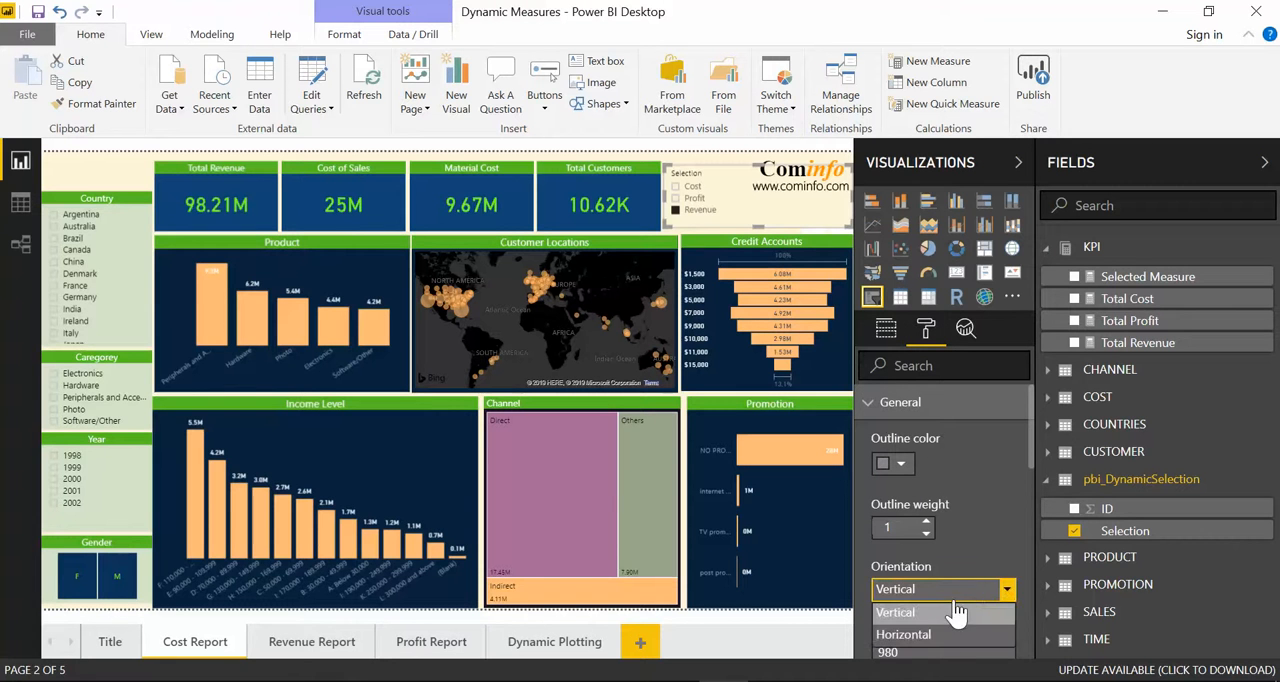
pyautogui.click(948, 640)
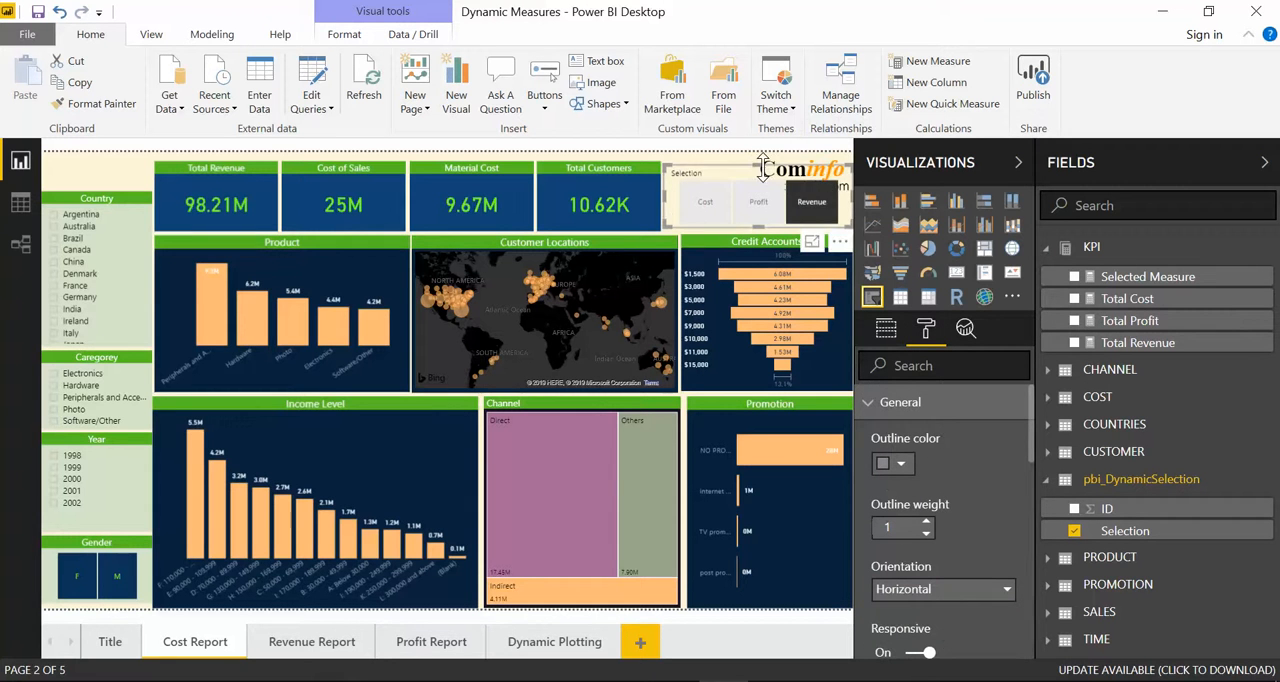
# Step: Shrink the Selection slicer's height so it sits below the logo, and turn off its slicer header
pyautogui.moveTo(762, 168); pyautogui.dragTo(760, 190)
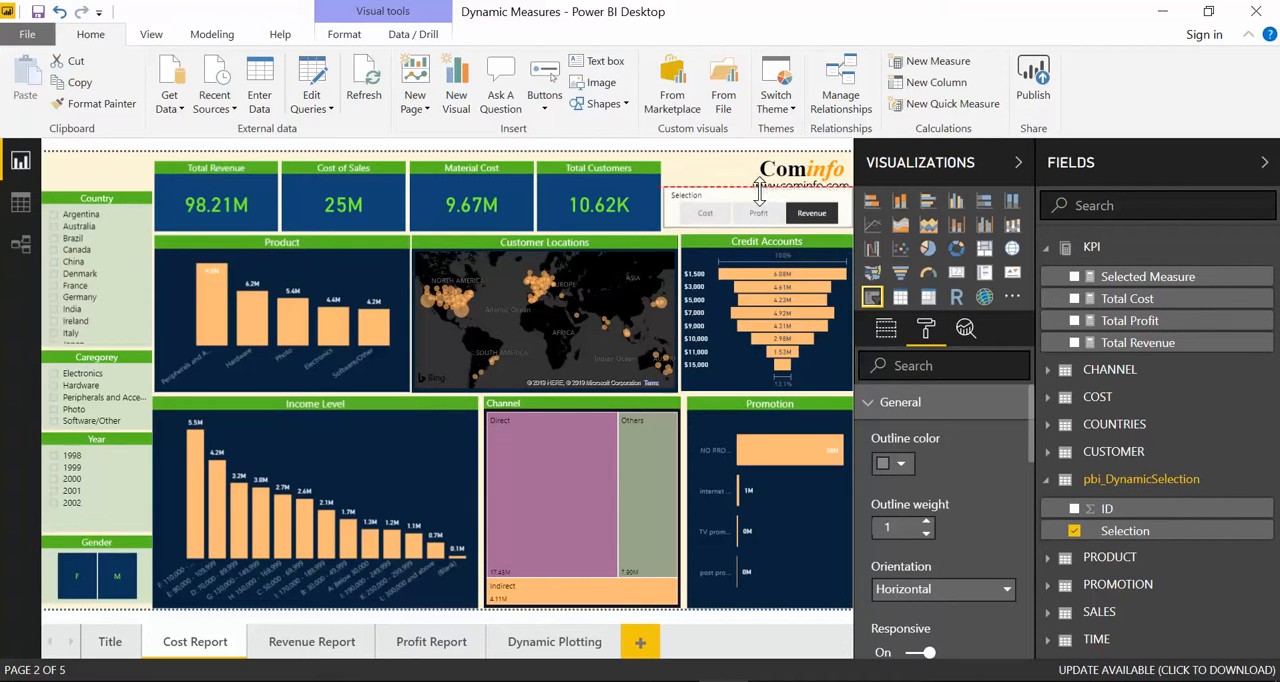
pyautogui.click(895, 402)
pyautogui.click(995, 476)
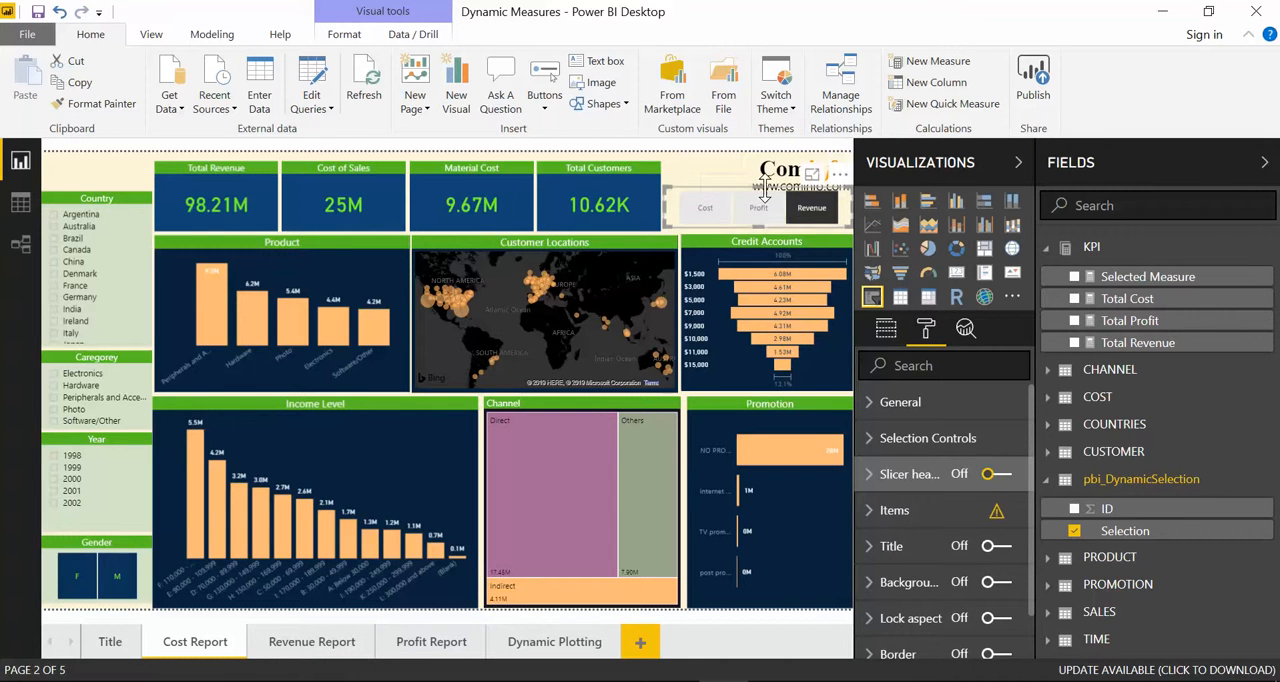
pyautogui.click(715, 173)
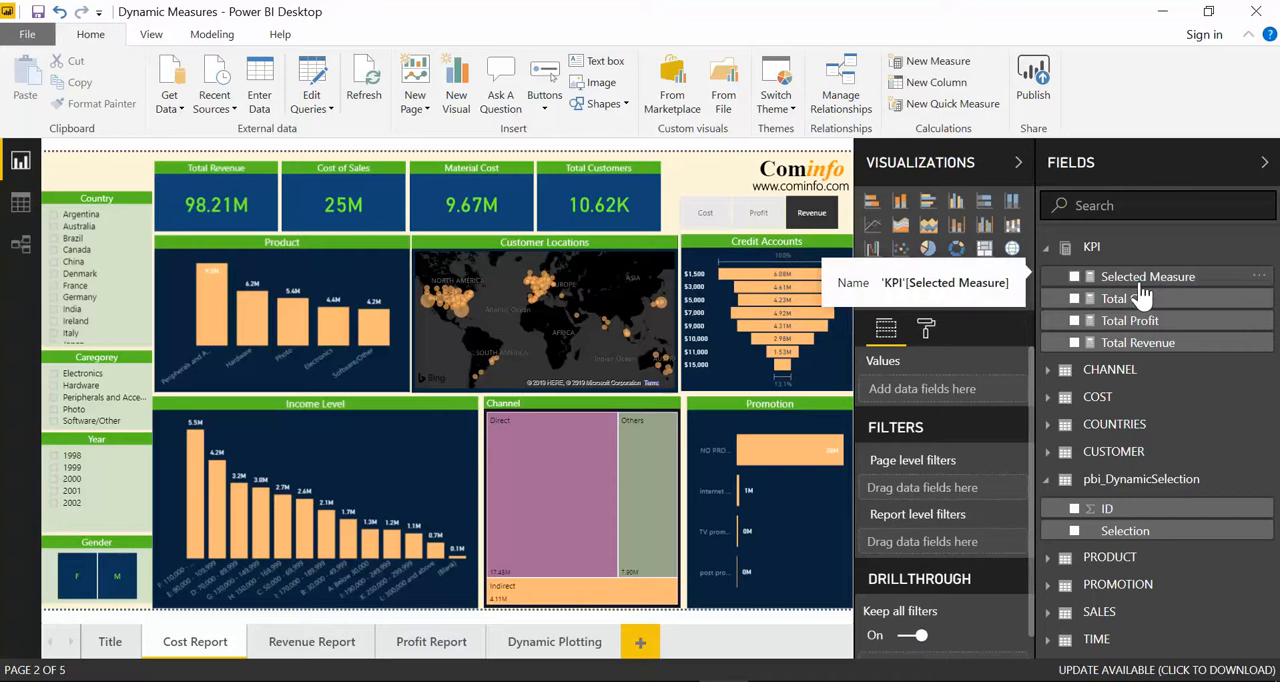
# Step: Examine the Selected Measure formula, checking which KPI measure each Selection value of Cost, Profit and Revenue returns
pyautogui.click(1141, 284)
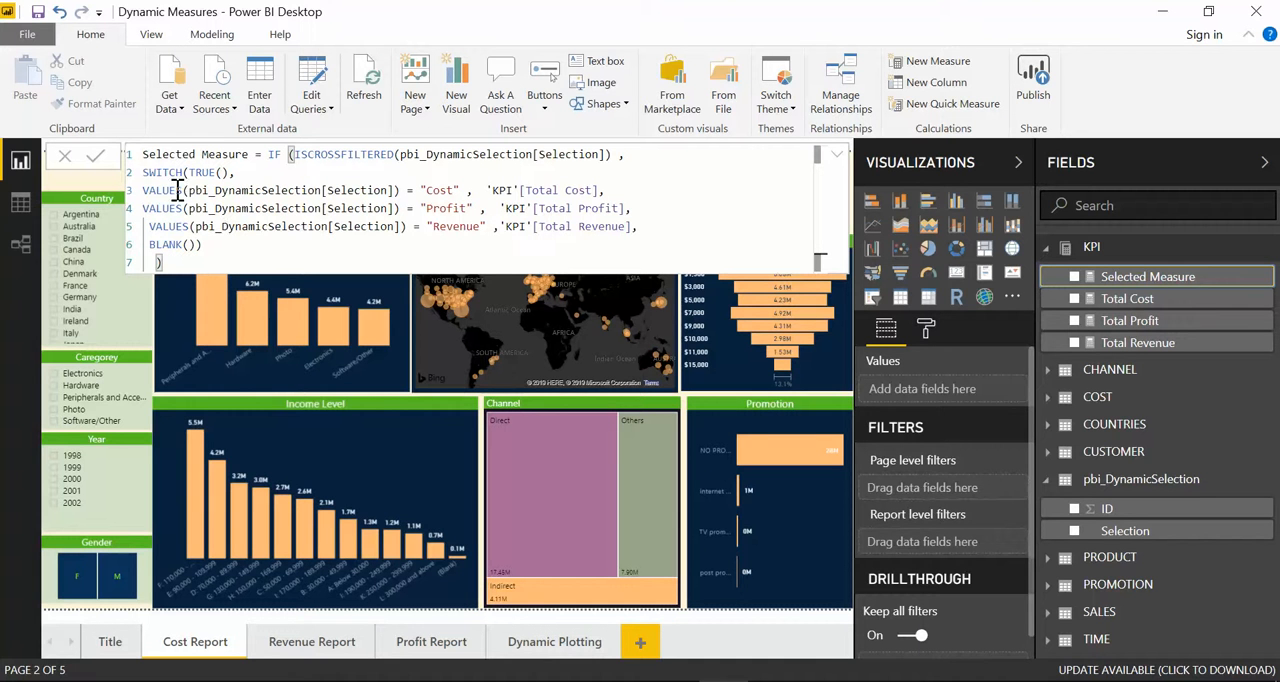
pyautogui.moveTo(185, 192); pyautogui.dragTo(467, 191)
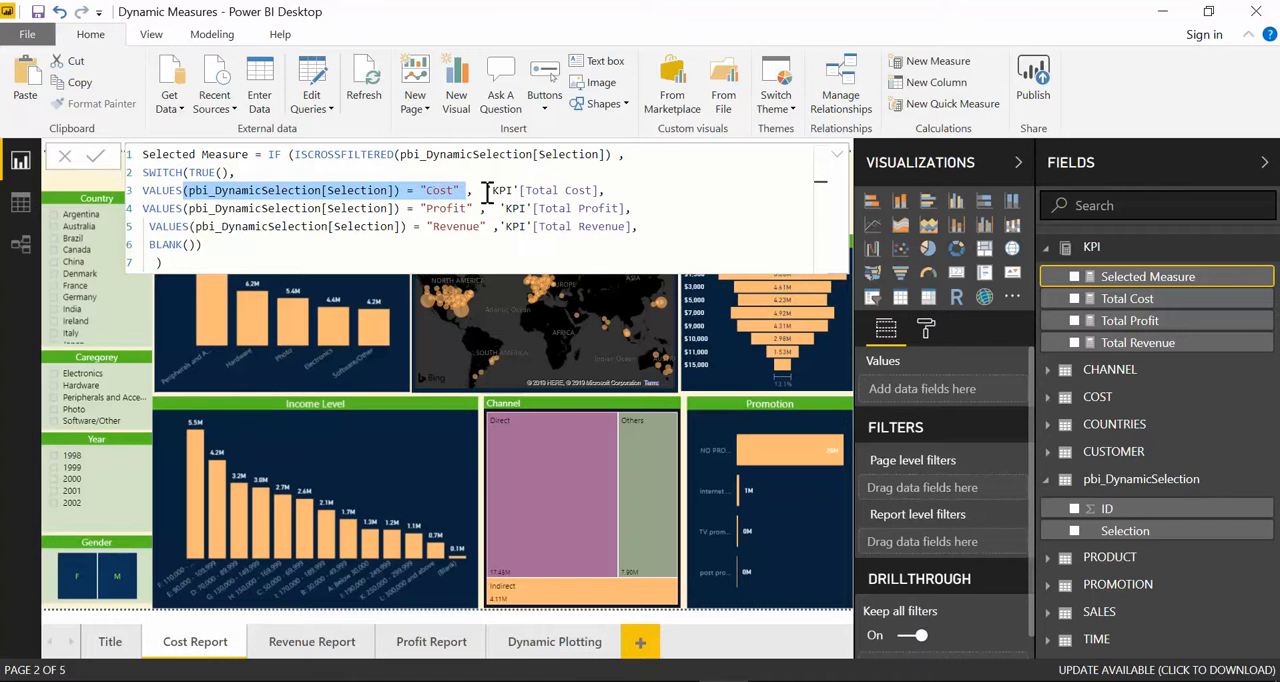
pyautogui.moveTo(486, 191); pyautogui.dragTo(605, 190)
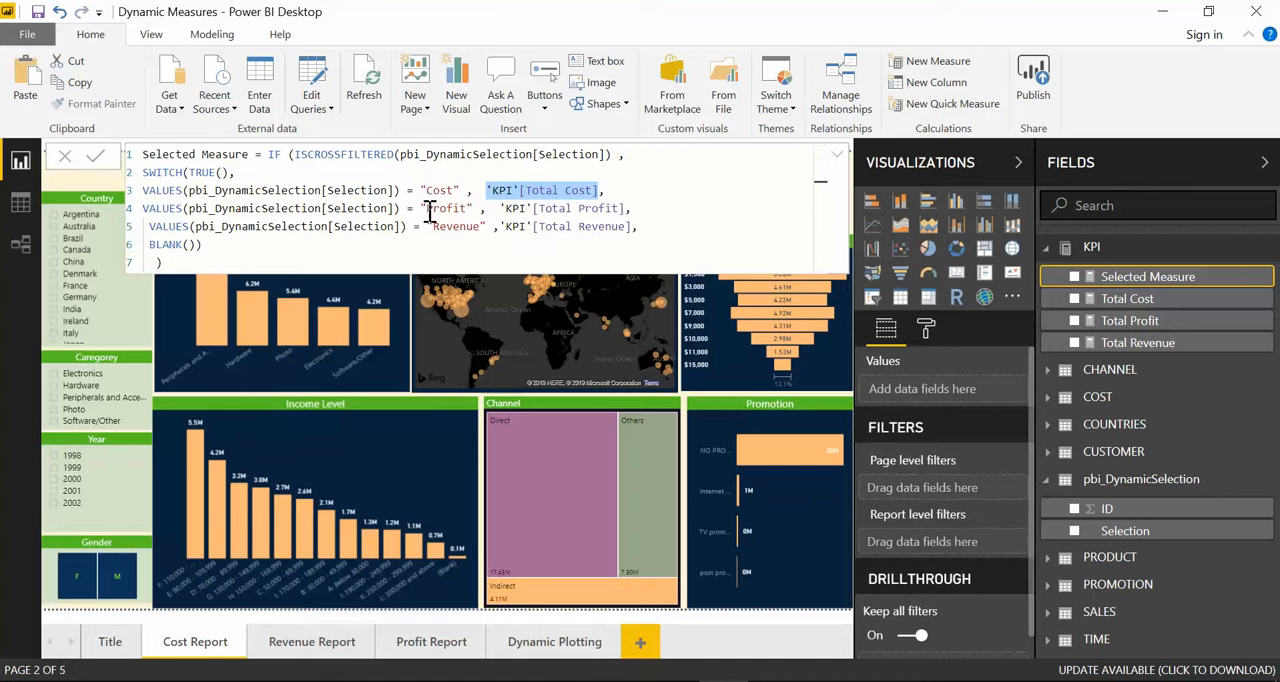
pyautogui.moveTo(422, 210); pyautogui.dragTo(621, 208)
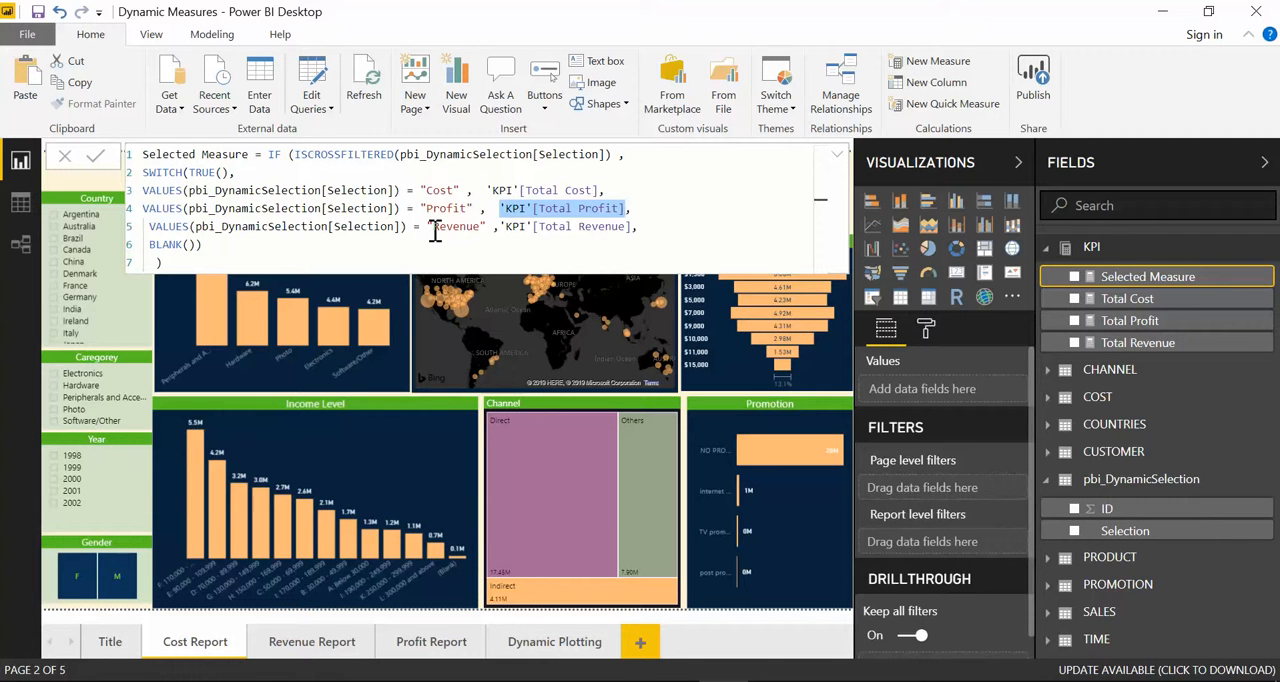
pyautogui.moveTo(508, 226); pyautogui.dragTo(640, 226)
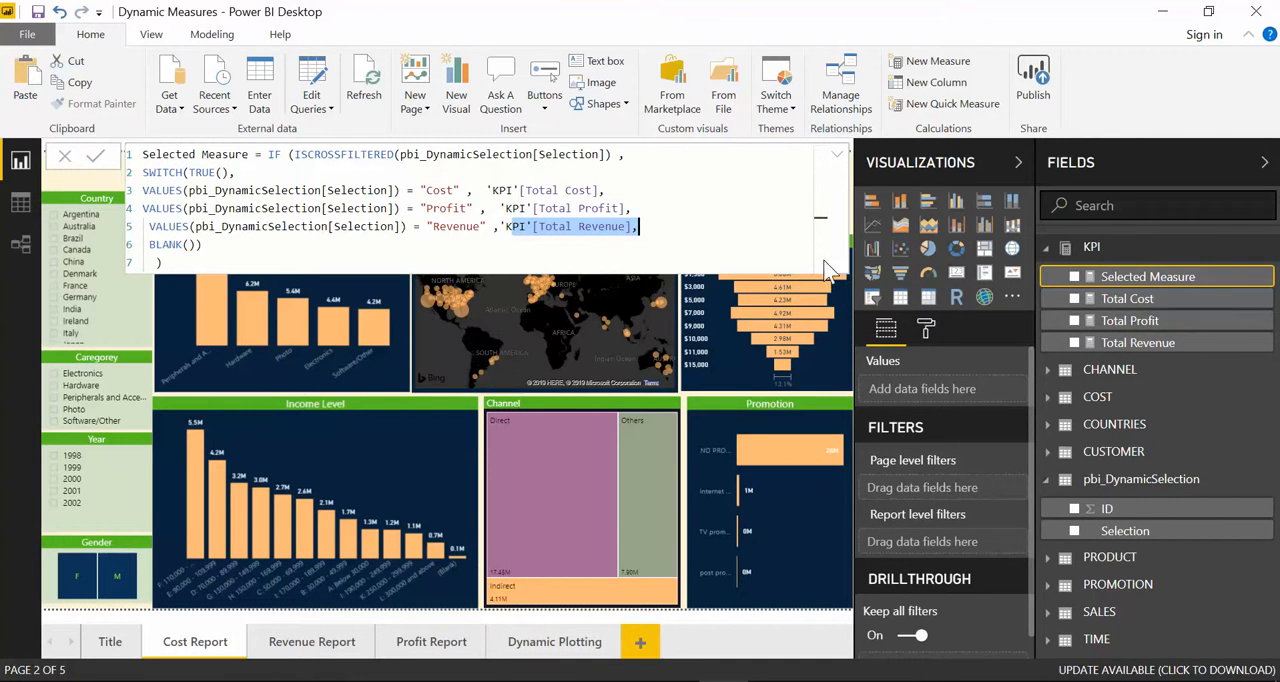
pyautogui.click(837, 156)
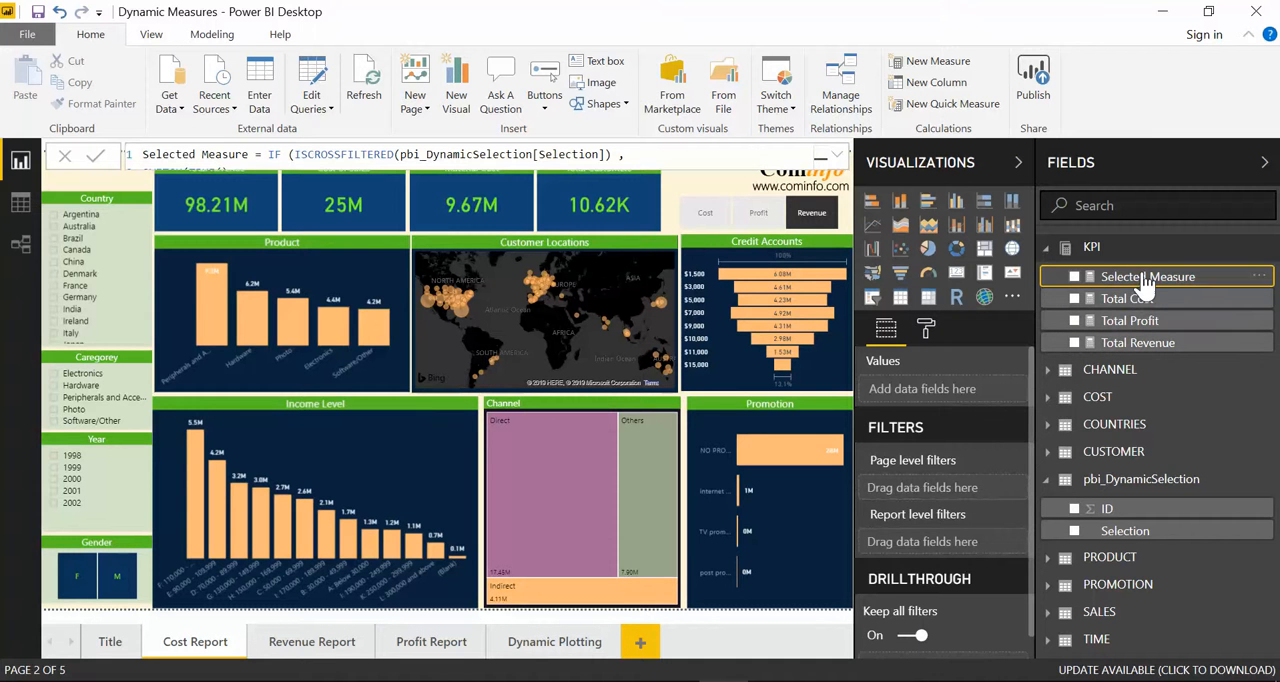
# Step: Replace Total Cost with Selected Measure as the value of the Product chart
pyautogui.click(295, 246)
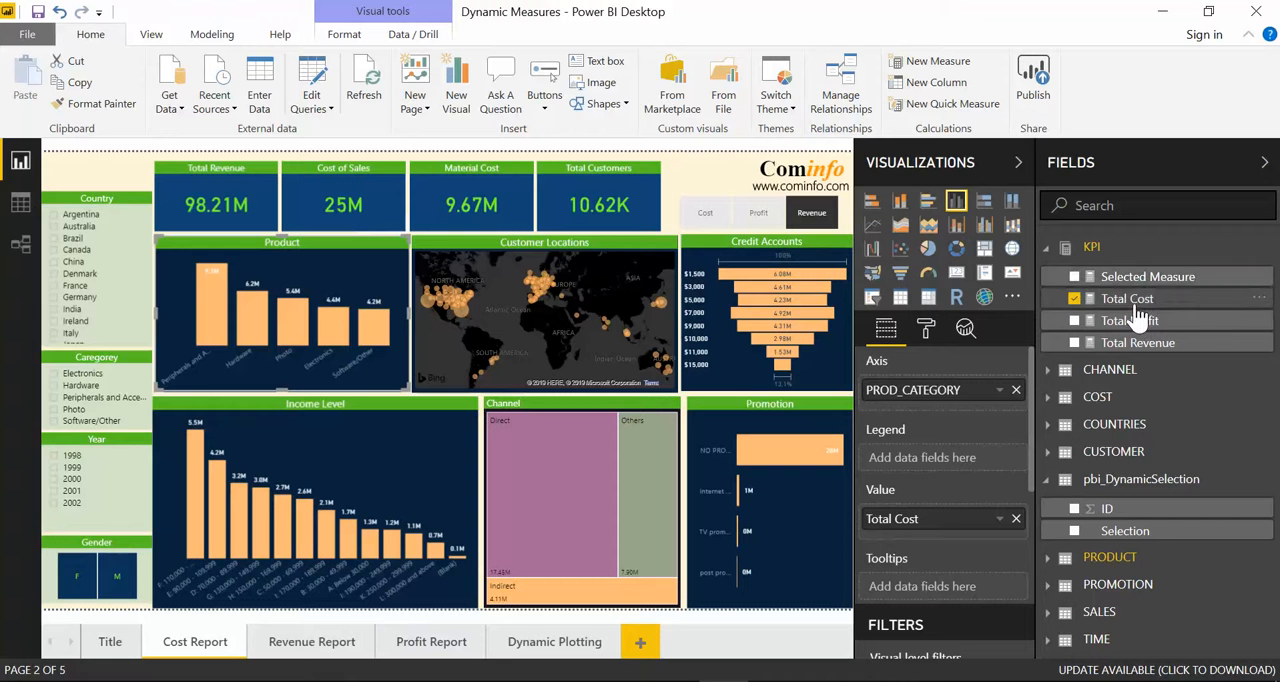
pyautogui.moveTo(1140, 278); pyautogui.dragTo(938, 523)
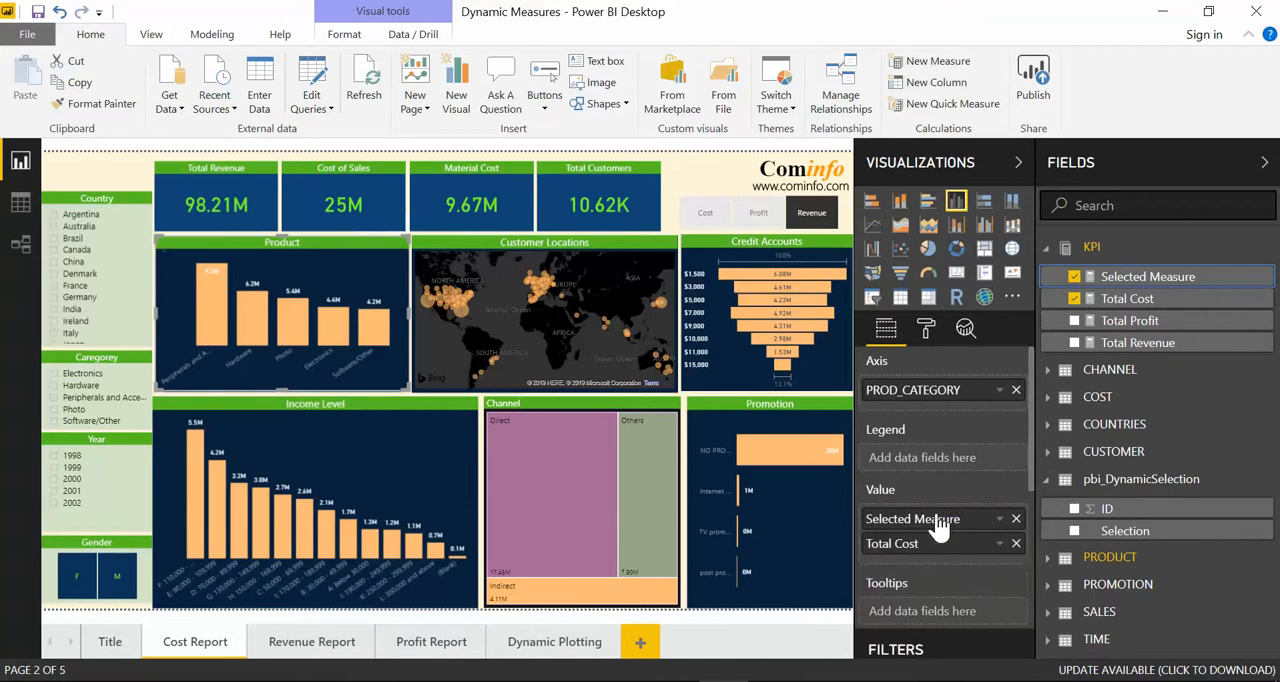
pyautogui.click(1017, 541)
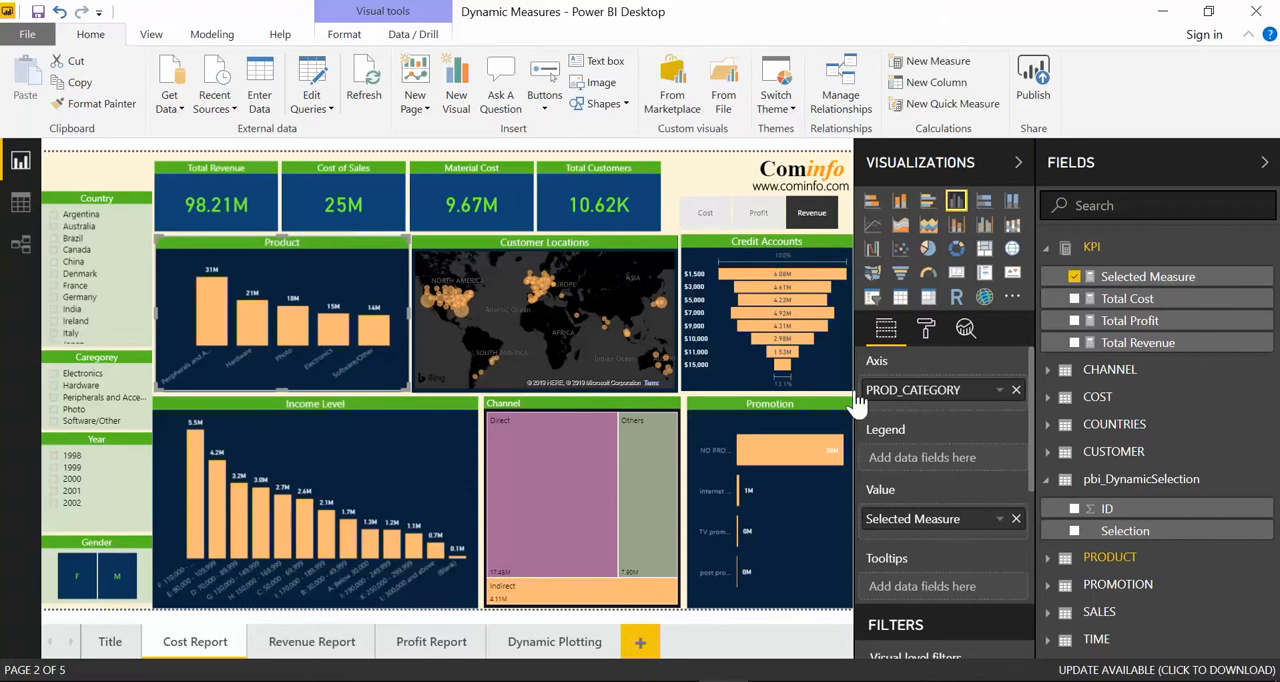
# Step: Switch the slicer through Cost, Revenue and Profit and clear the selection to check how the Product chart responds
pyautogui.click(703, 212)
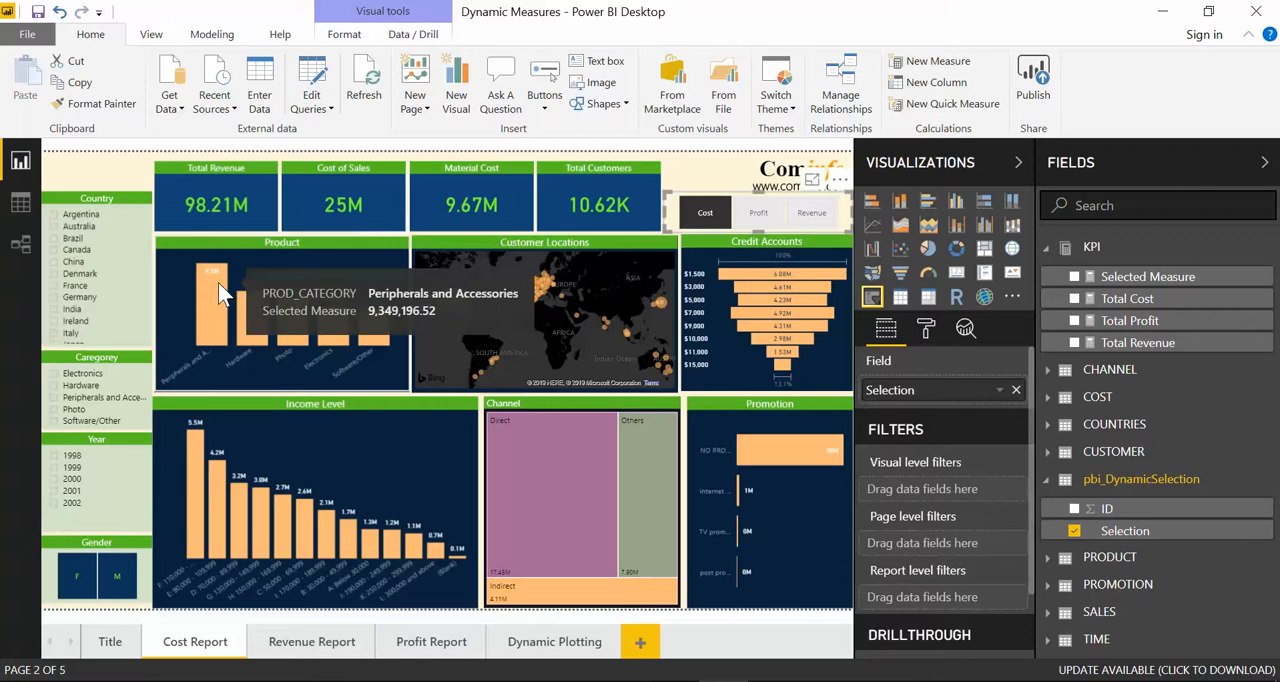
pyautogui.click(817, 220)
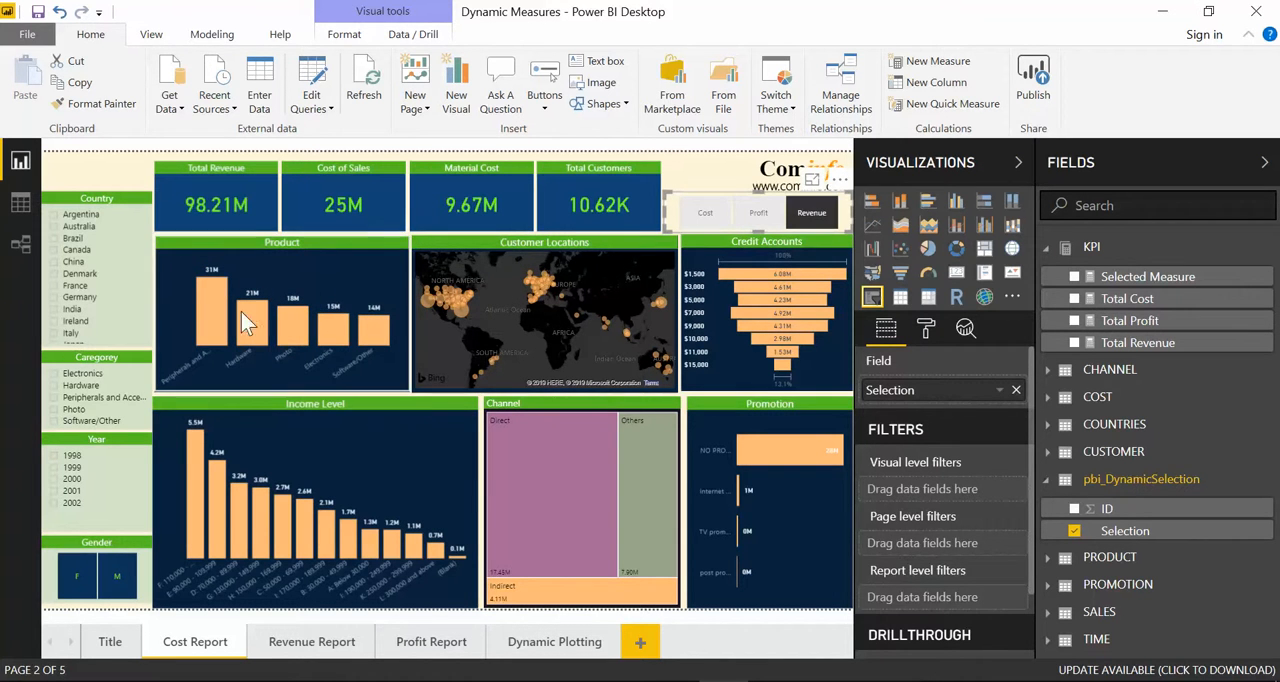
pyautogui.click(776, 214)
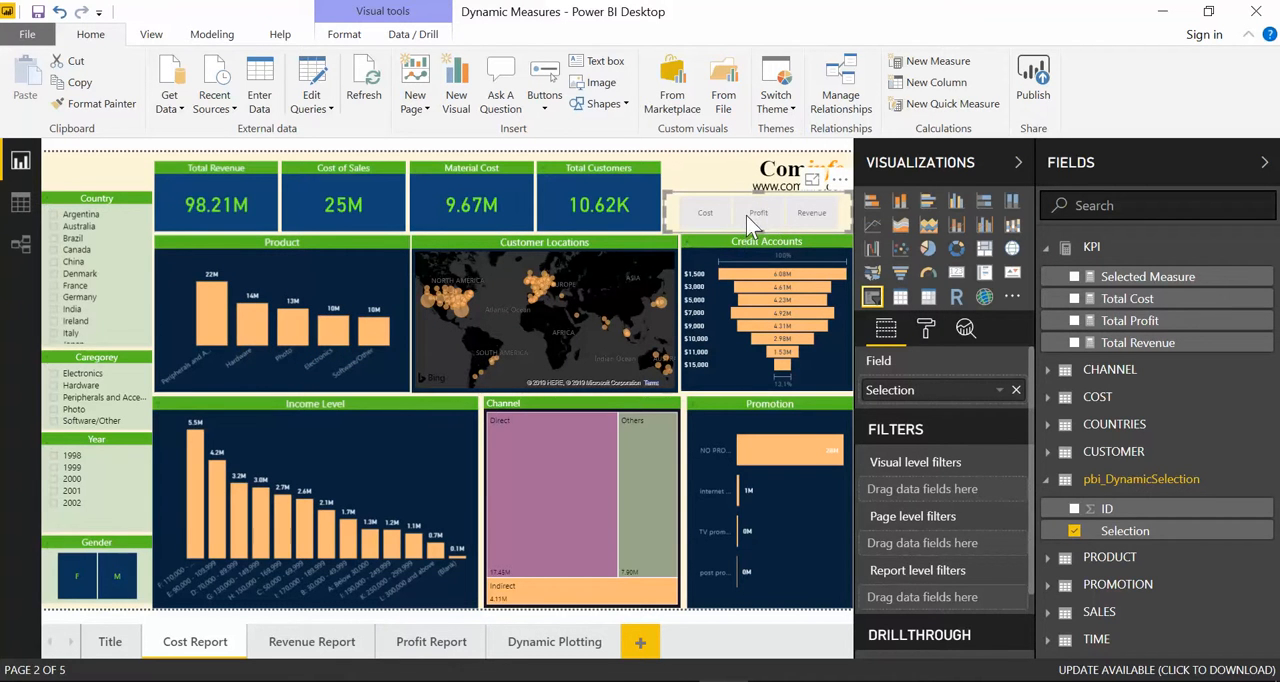
pyautogui.click(747, 216)
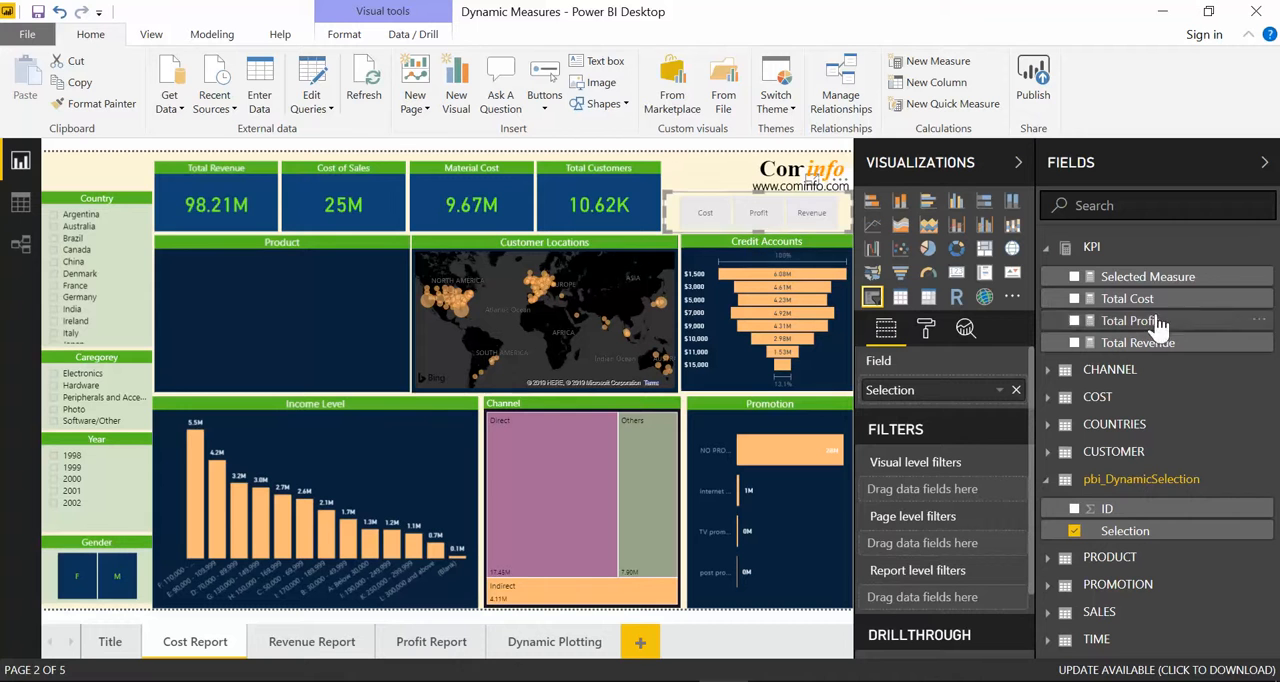
# Step: Examine the SWITCH(TRUE()) line and the IF(ISCROSSFILTERED(pbi_DynamicSelection[Selection])) condition in the Selected Measure formula
pyautogui.click(1163, 280)
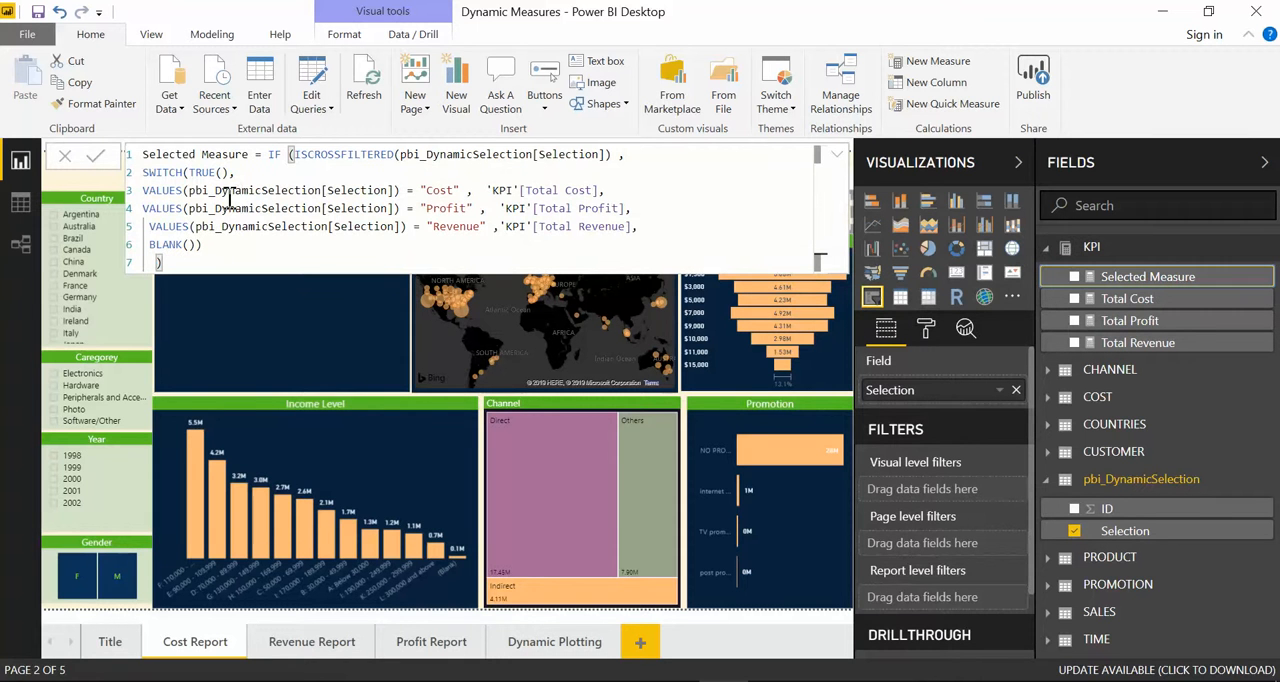
pyautogui.moveTo(235, 172); pyautogui.dragTo(143, 172)
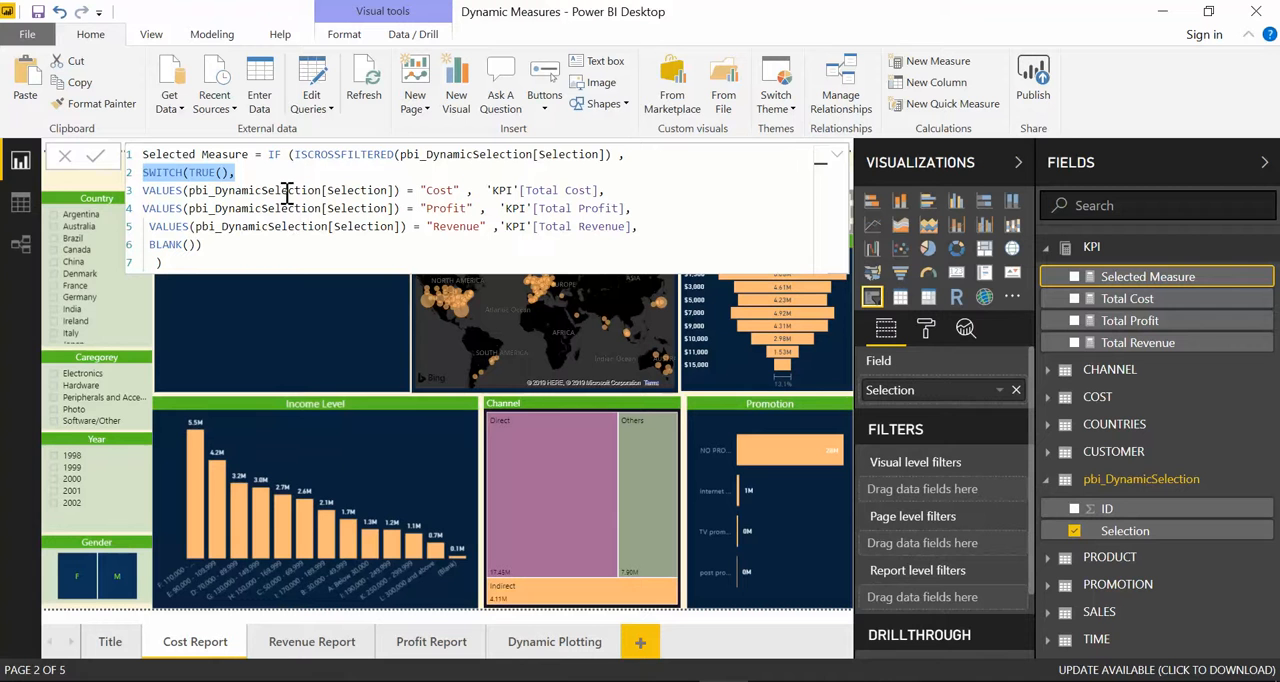
pyautogui.moveTo(268, 154); pyautogui.dragTo(612, 154)
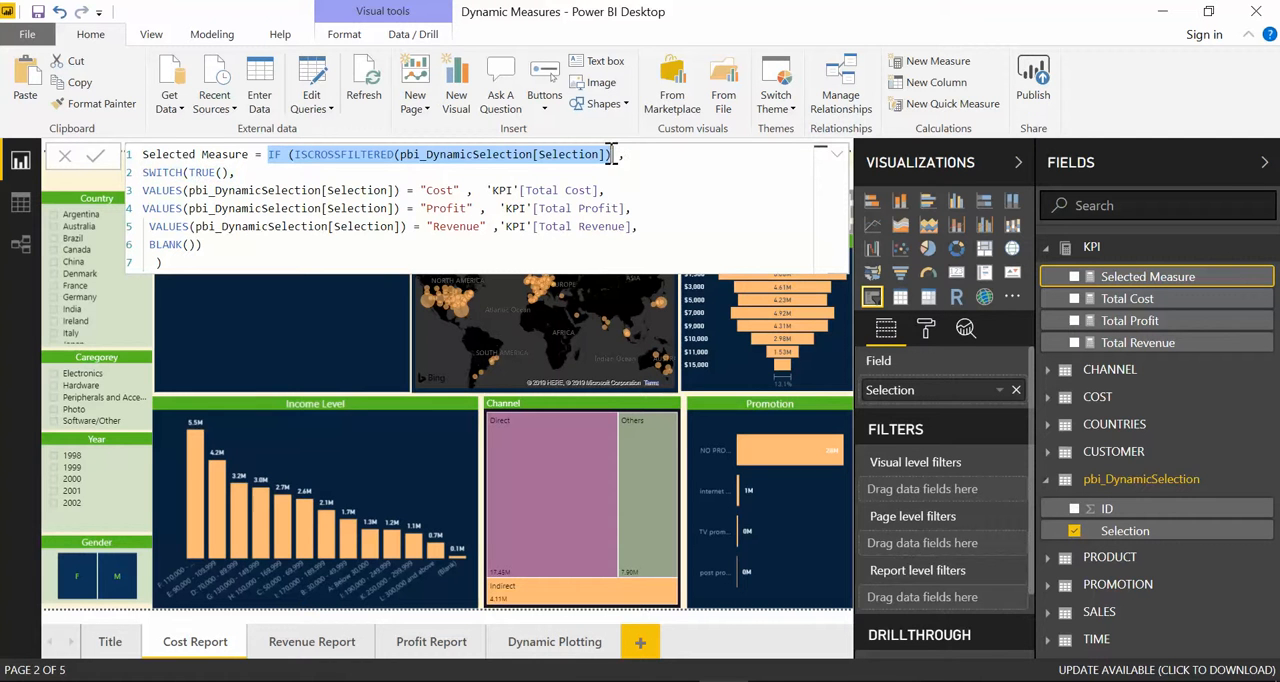
# Step: On the Dynamic Plotting page, comment out the IF(ISCROSSFILTERED) line and its closing parenthesis in Selected Measure with // and commit the formula
pyautogui.click(523, 655)
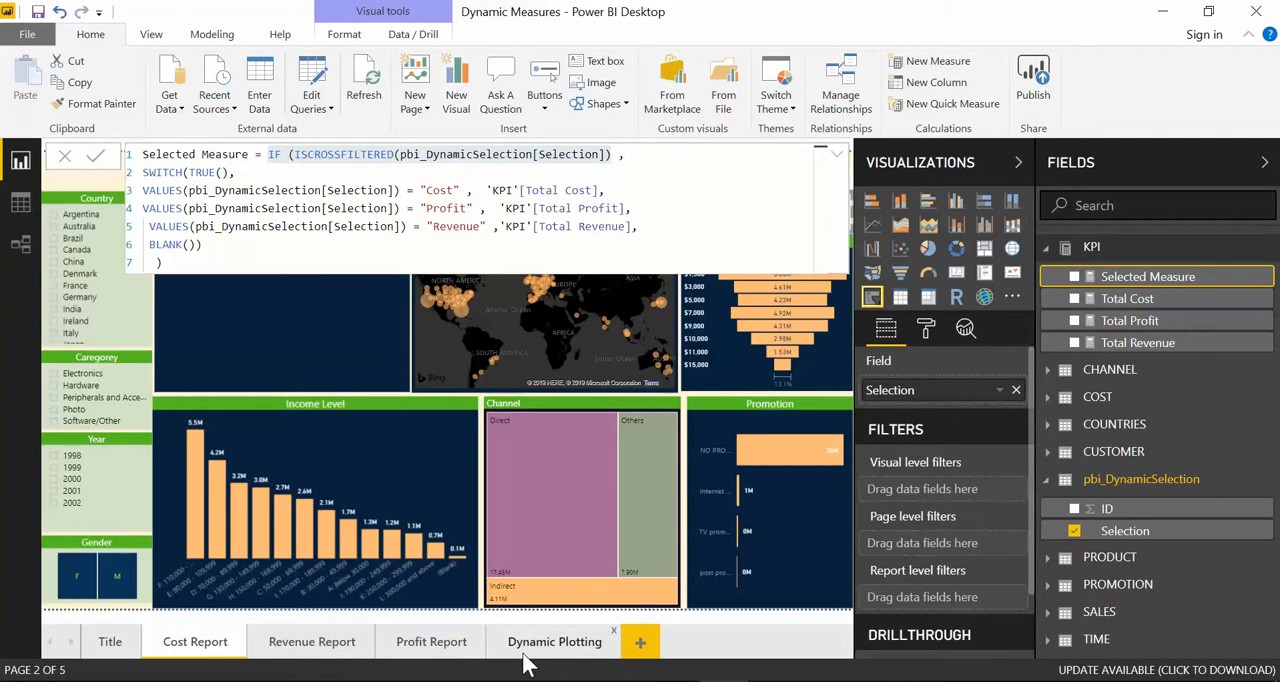
pyautogui.click(533, 658)
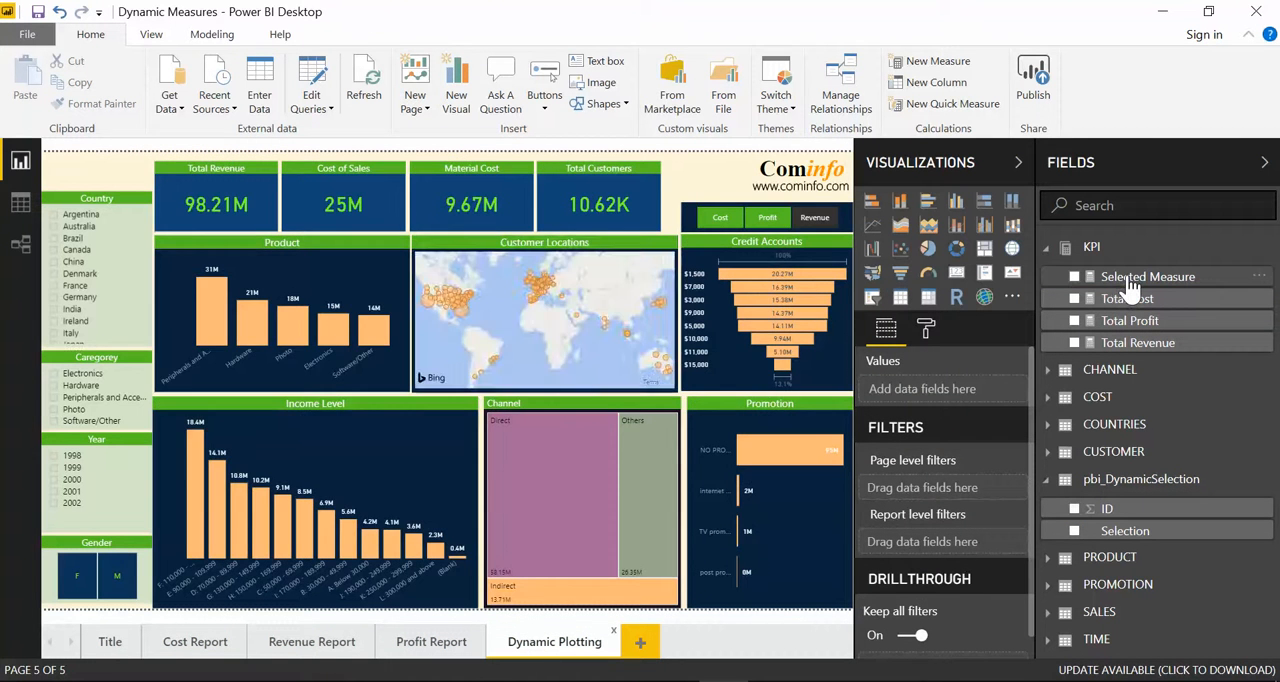
pyautogui.click(1130, 282)
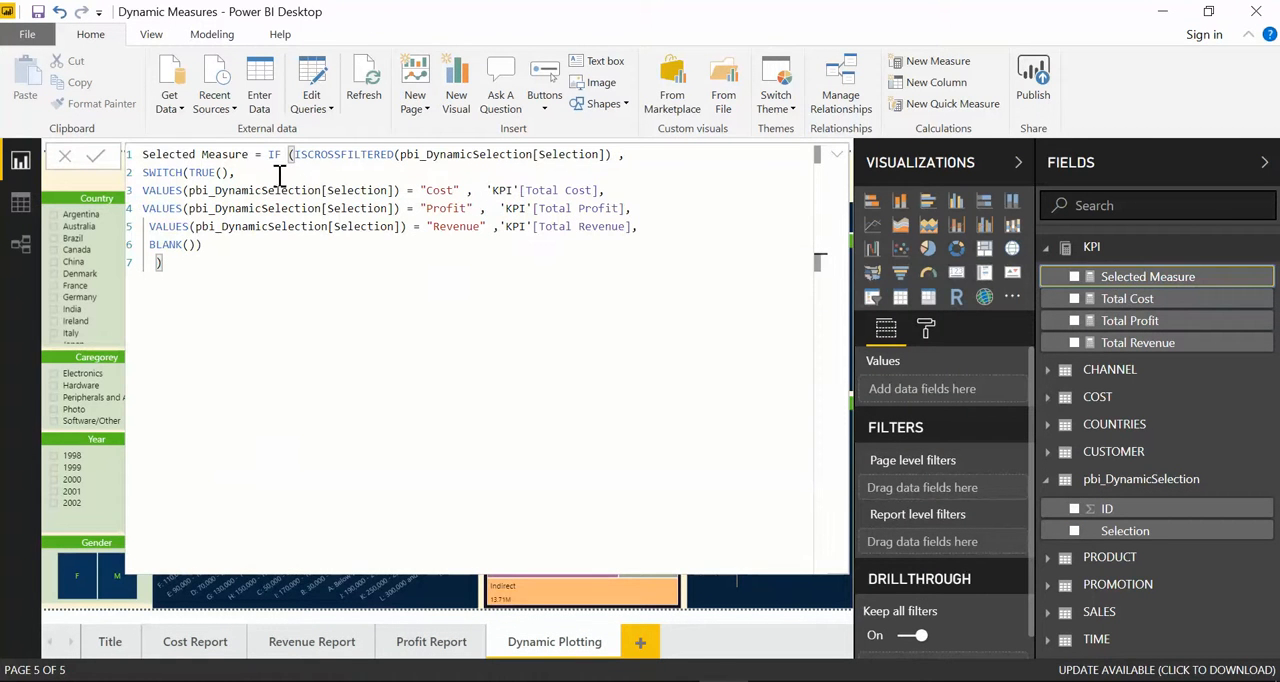
pyautogui.click(271, 157)
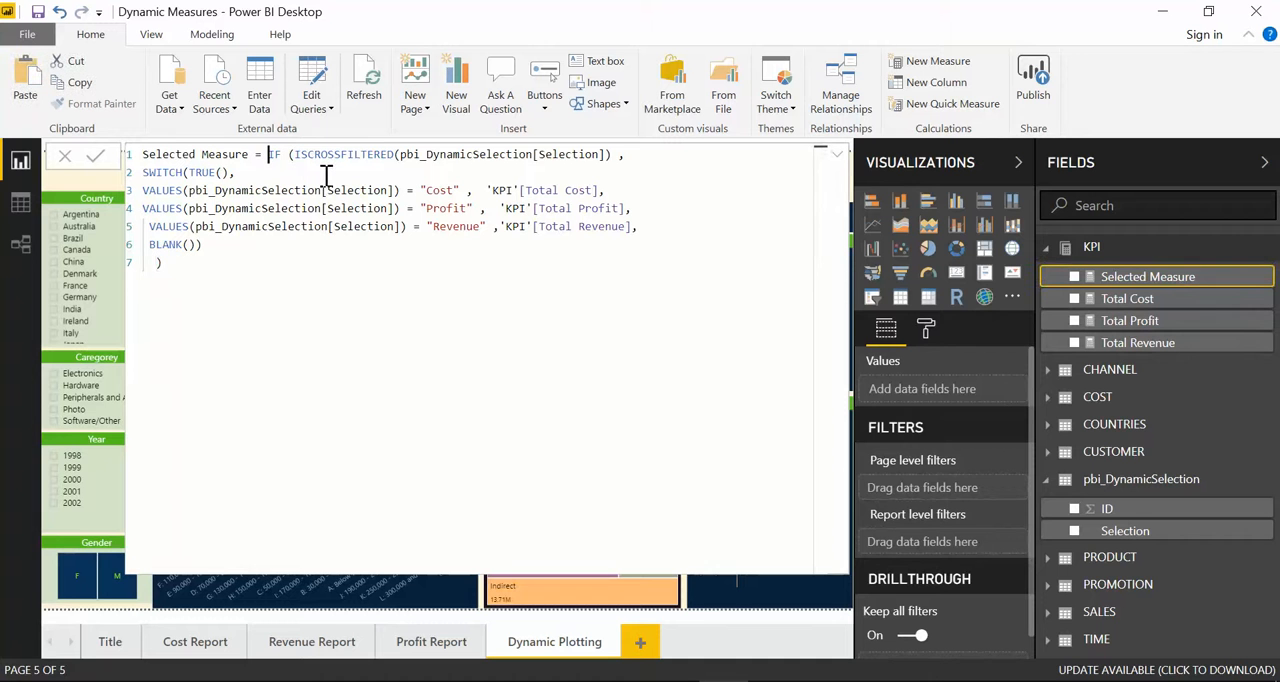
pyautogui.write('//')
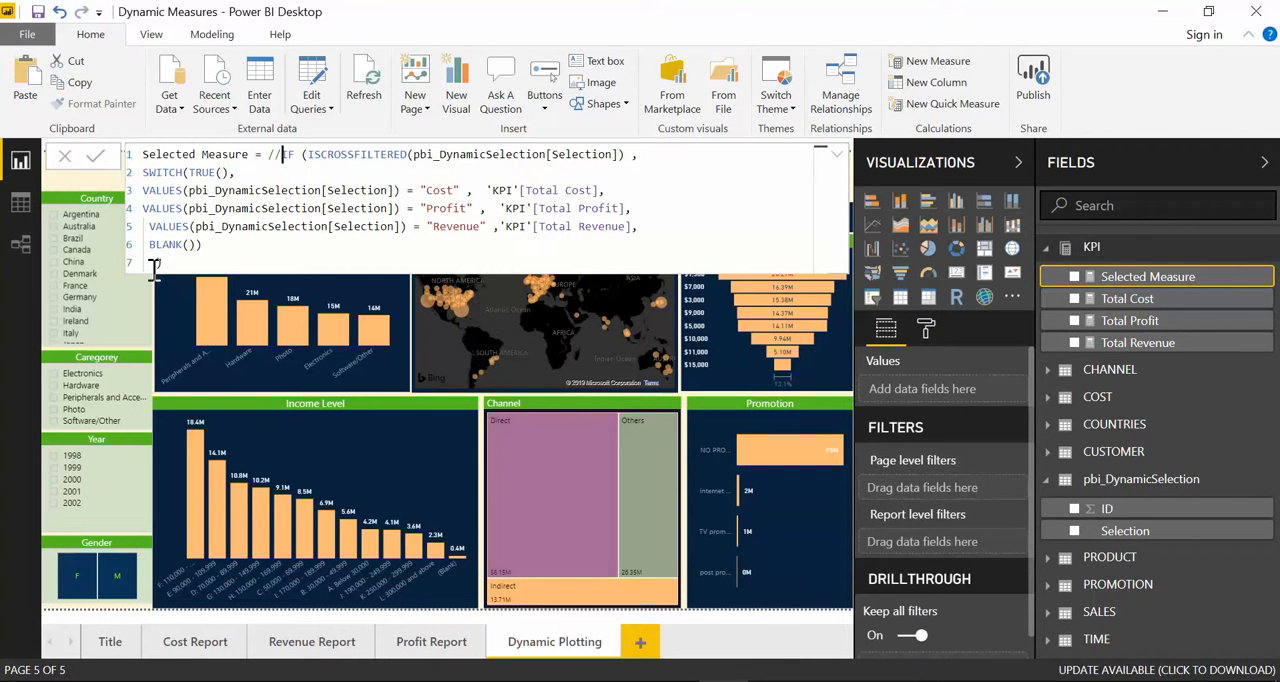
pyautogui.write('//')
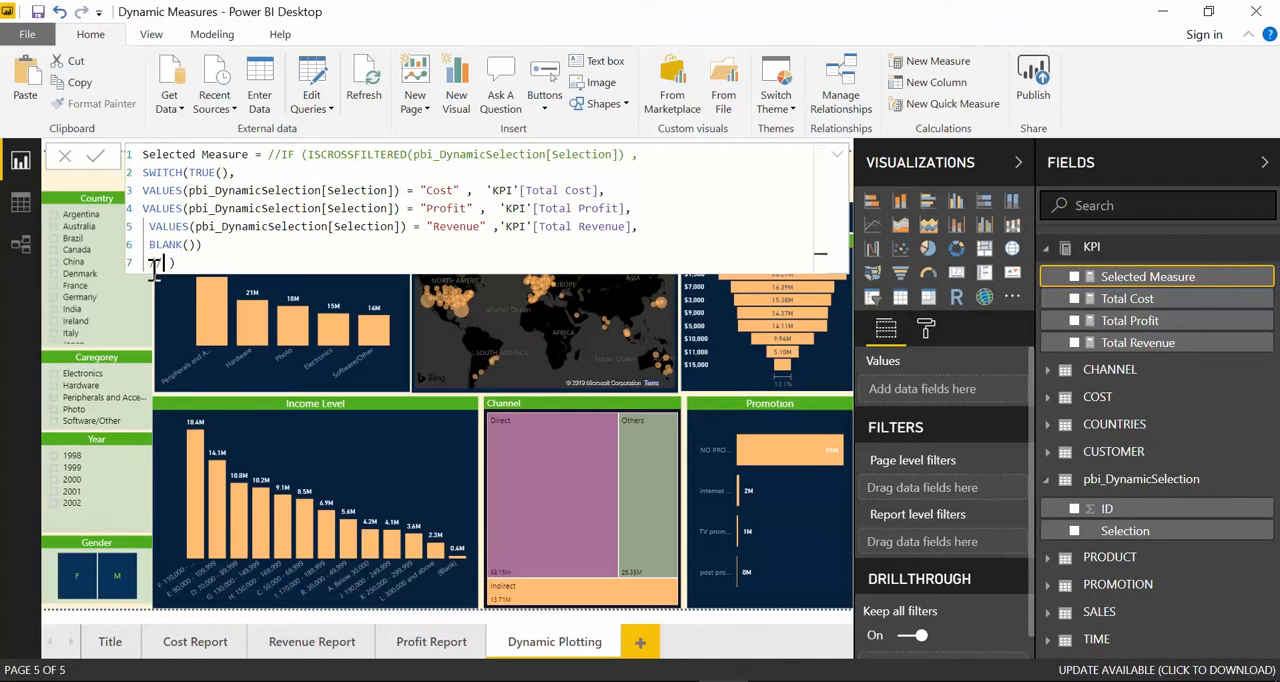
pyautogui.click(95, 157)
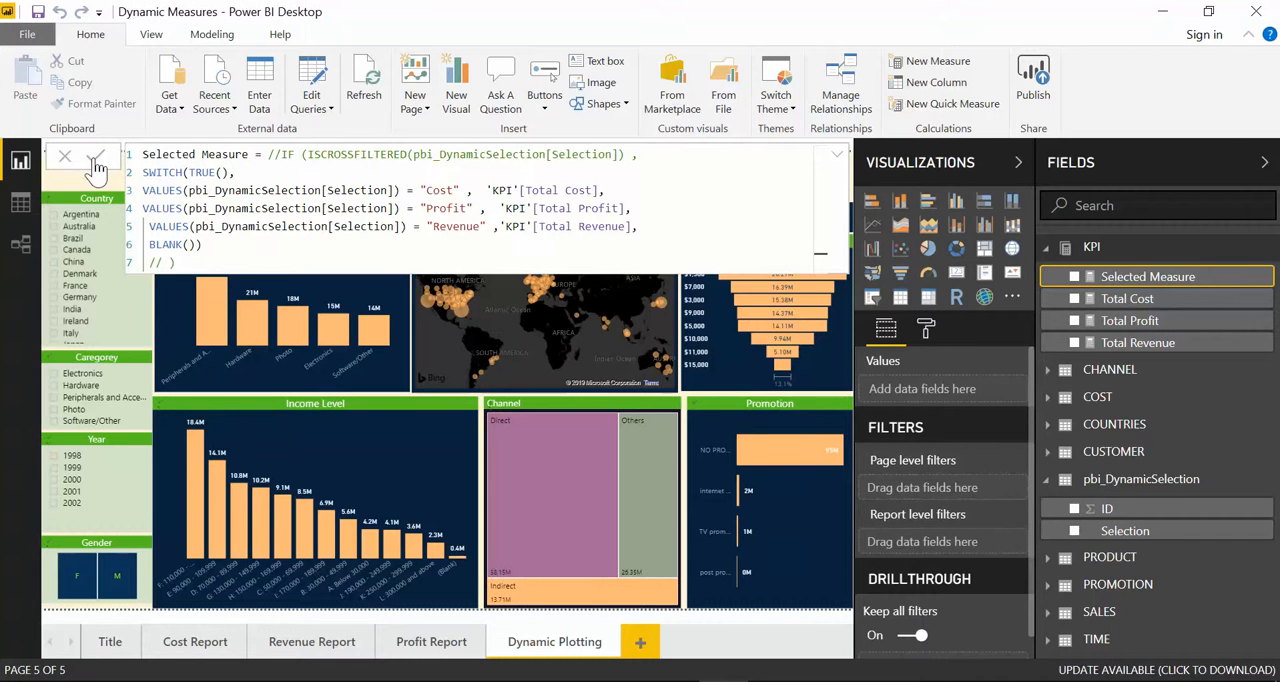
pyautogui.click(838, 157)
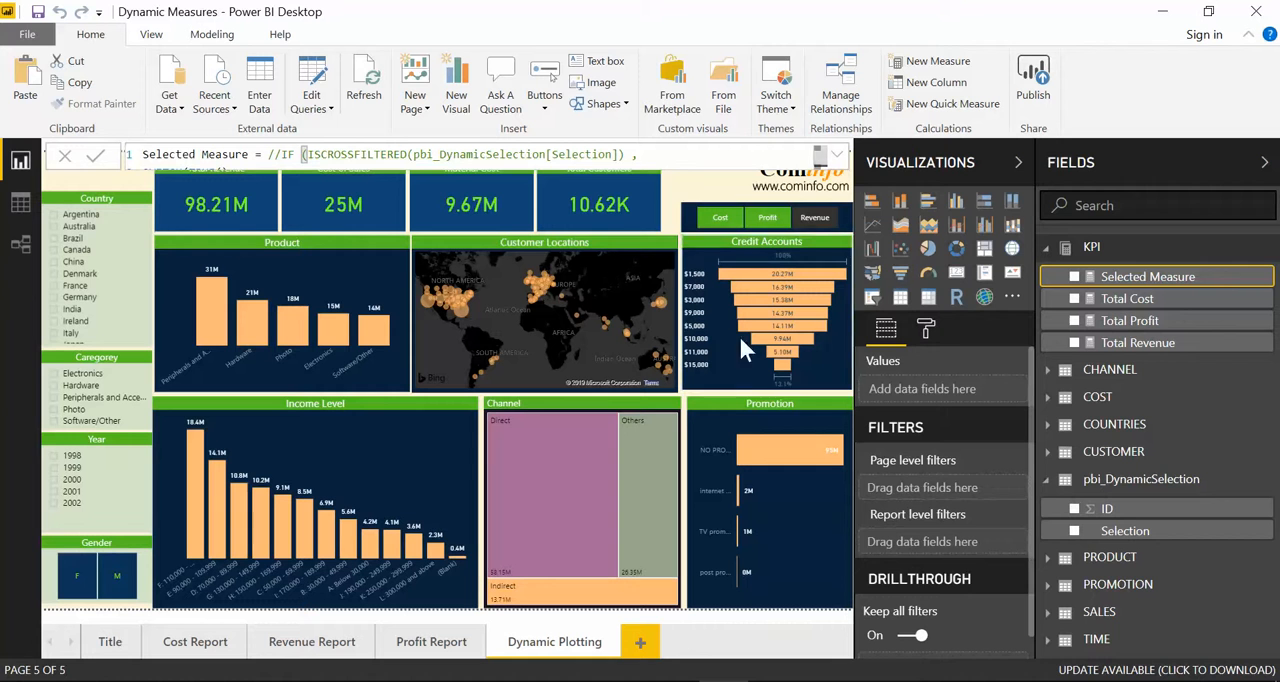
# Step: Clear the Revenue selection in the Dynamic Plotting slicer to check the visuals without a selection, and select Cost
pyautogui.click(822, 217)
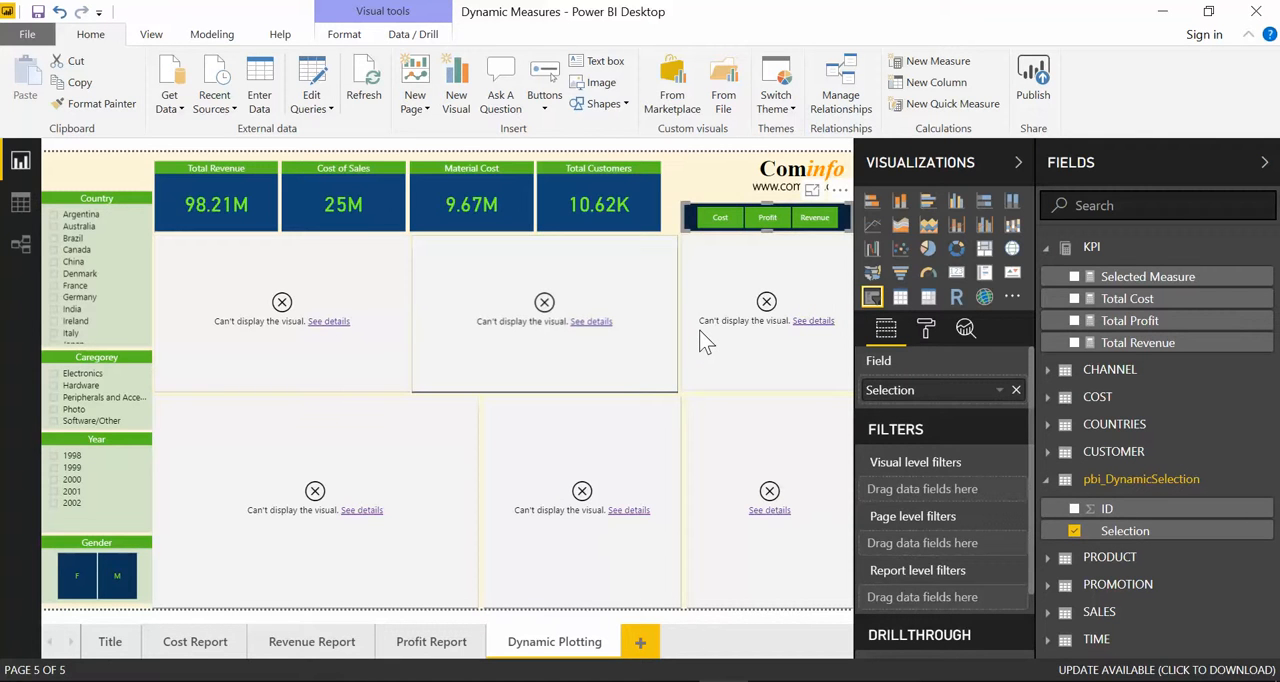
pyautogui.click(727, 222)
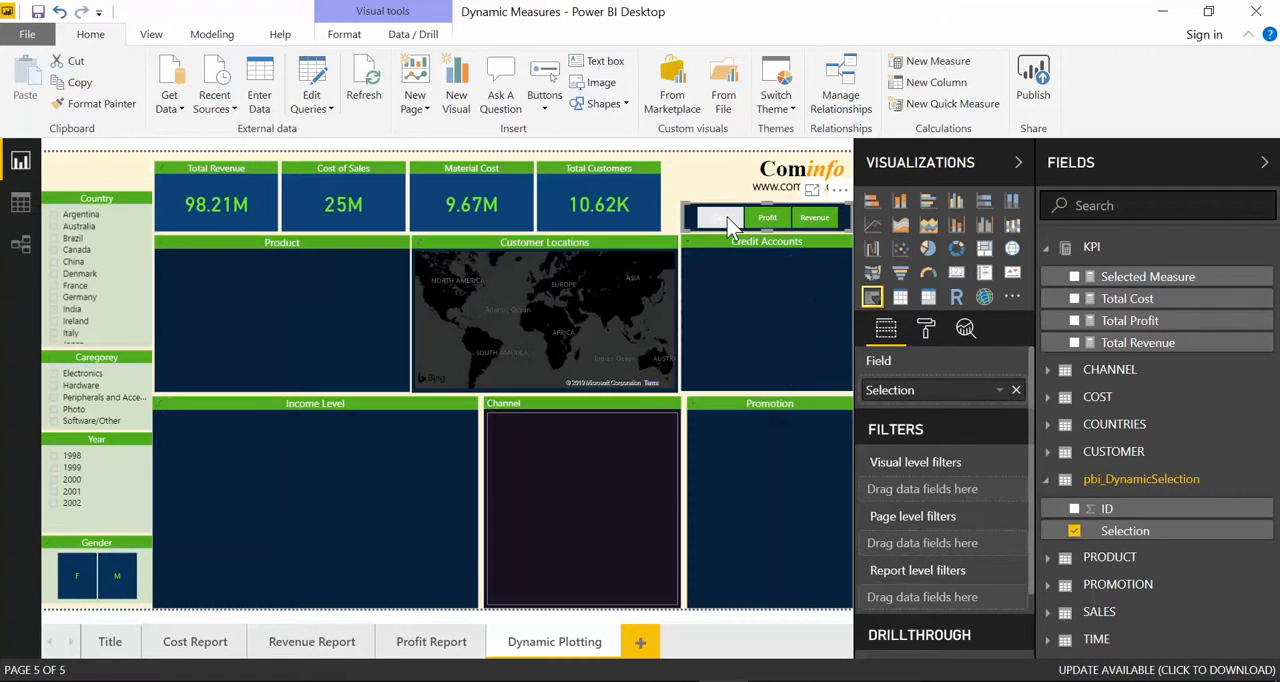
# Step: Uncomment the IF(ISCROSSFILTERED) line and its closing parenthesis in Selected Measure by removing the // marks, and commit the formula
pyautogui.click(1160, 280)
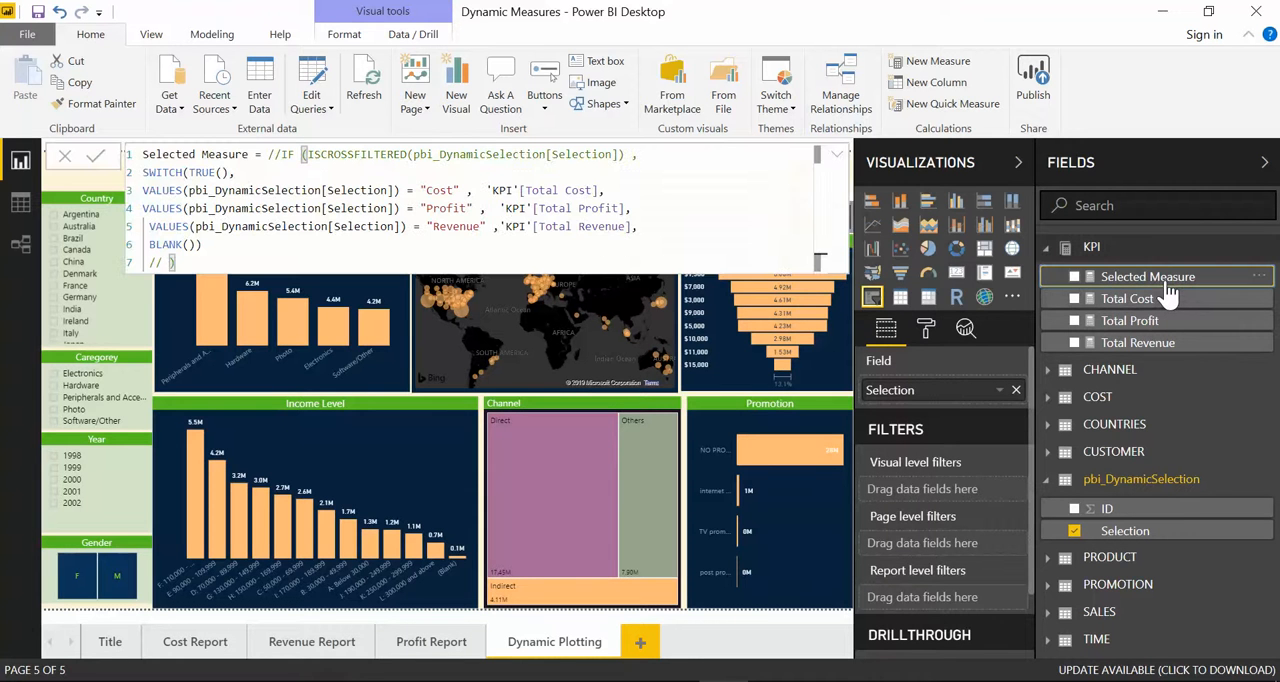
pyautogui.click(284, 154)
pyautogui.press('BackSpace')
pyautogui.press('BackSpace')
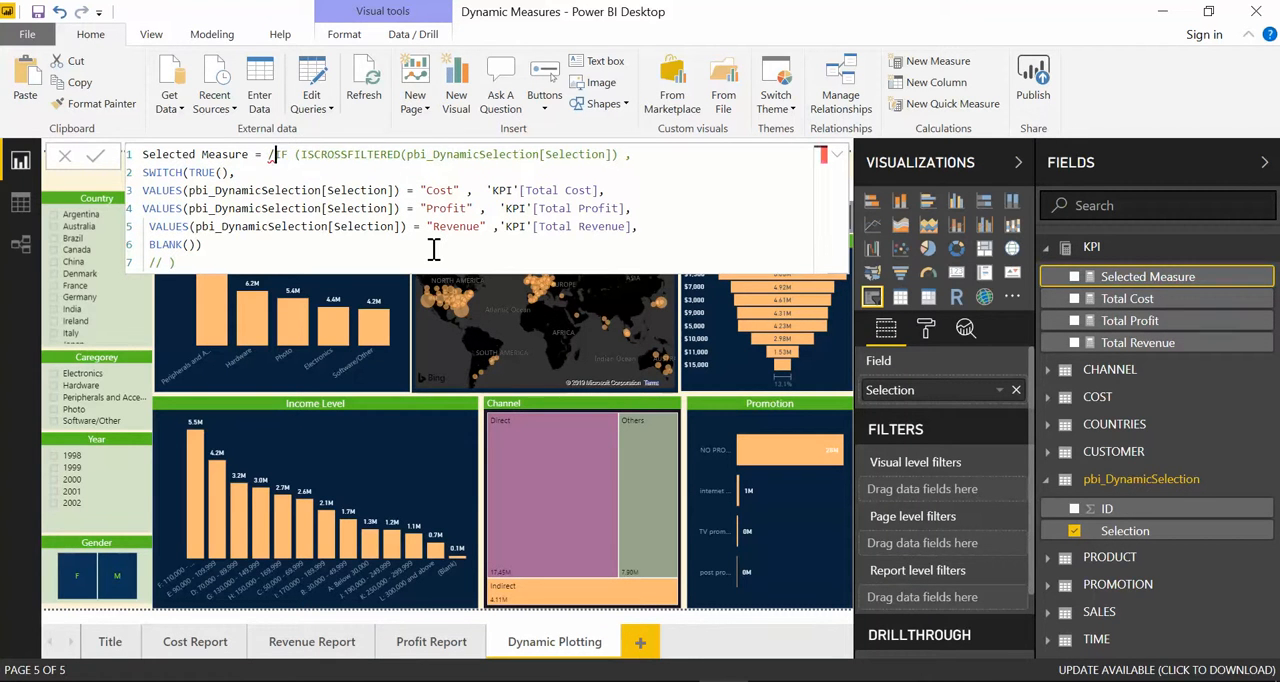
pyautogui.click(170, 262)
pyautogui.press('BackSpace')
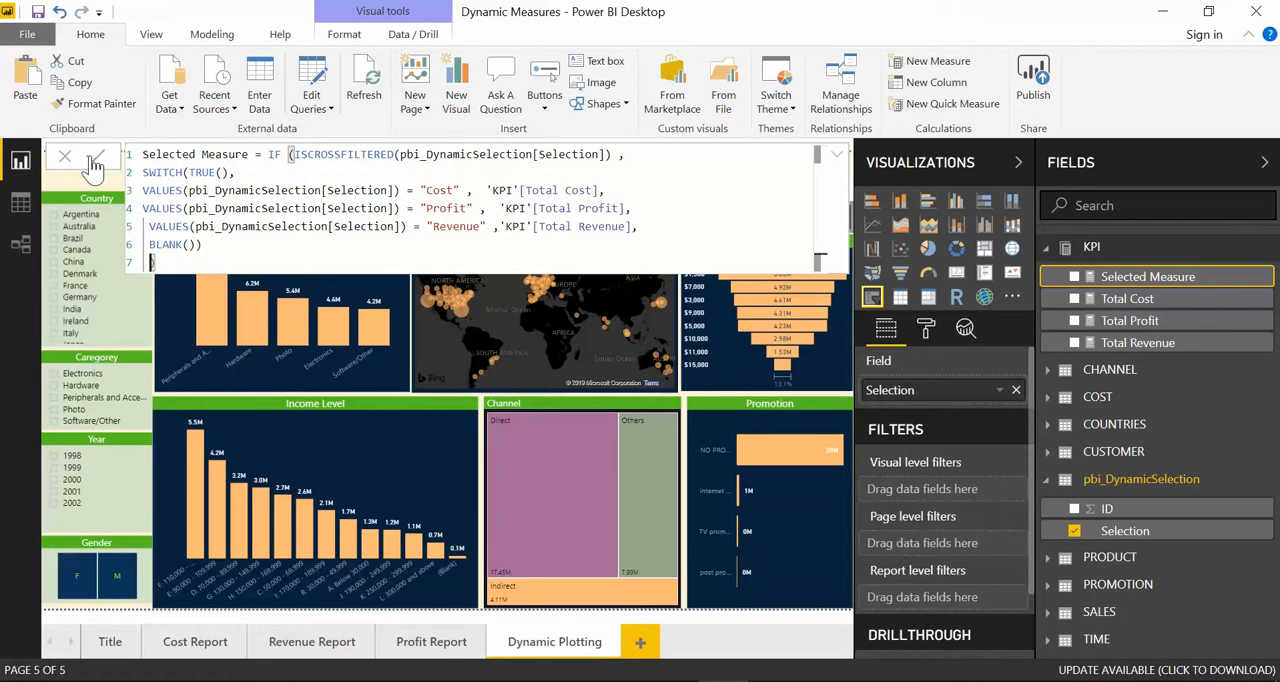
pyautogui.click(839, 160)
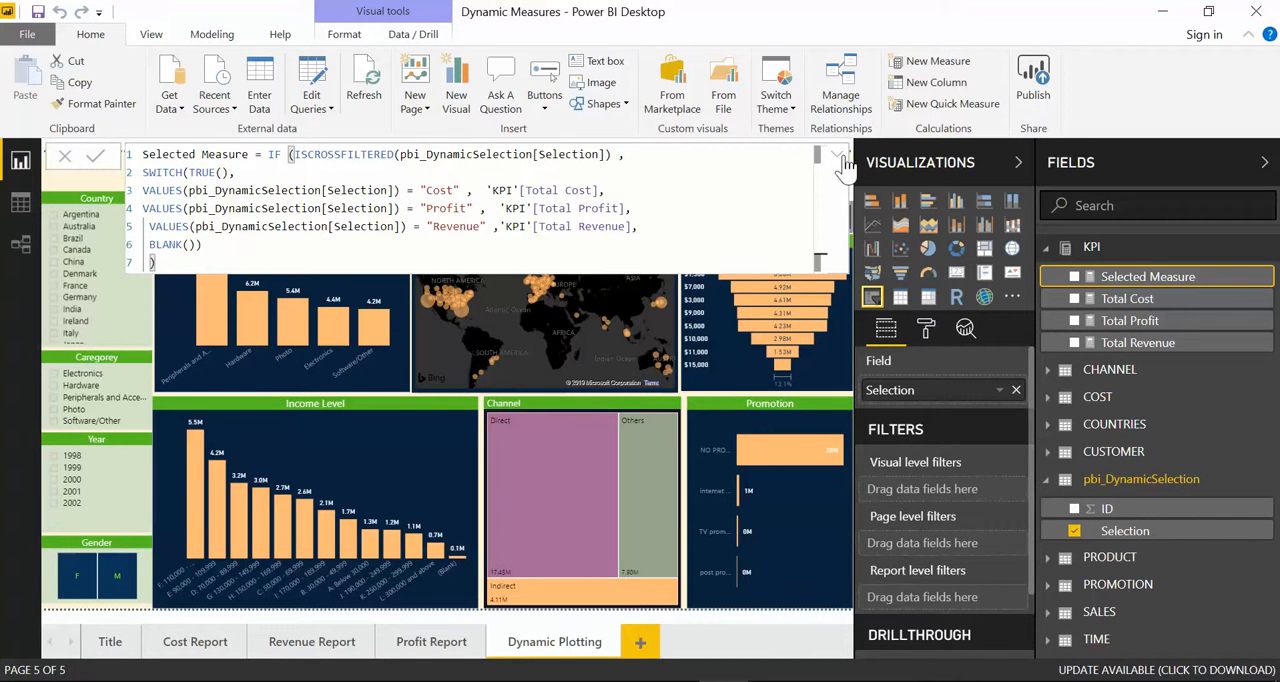
pyautogui.click(840, 160)
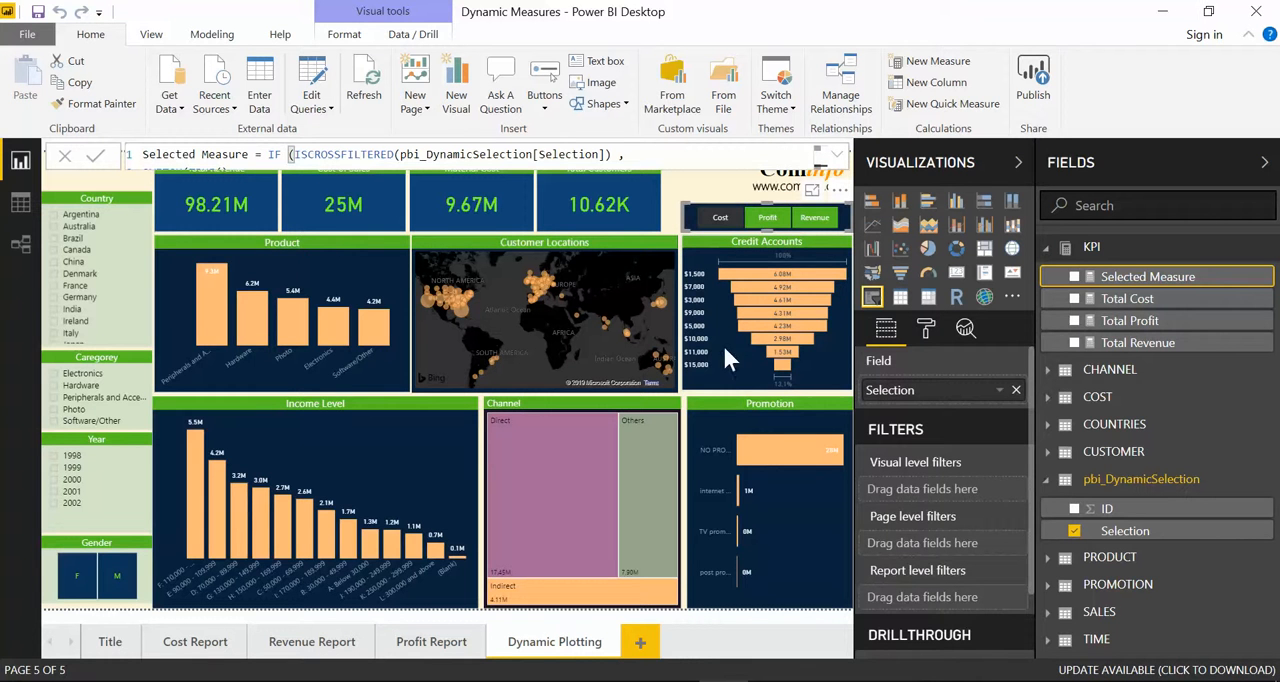
# Step: Try the Cost and Profit options in the Dynamic Plotting slicer to check how the charts respond
pyautogui.click(721, 226)
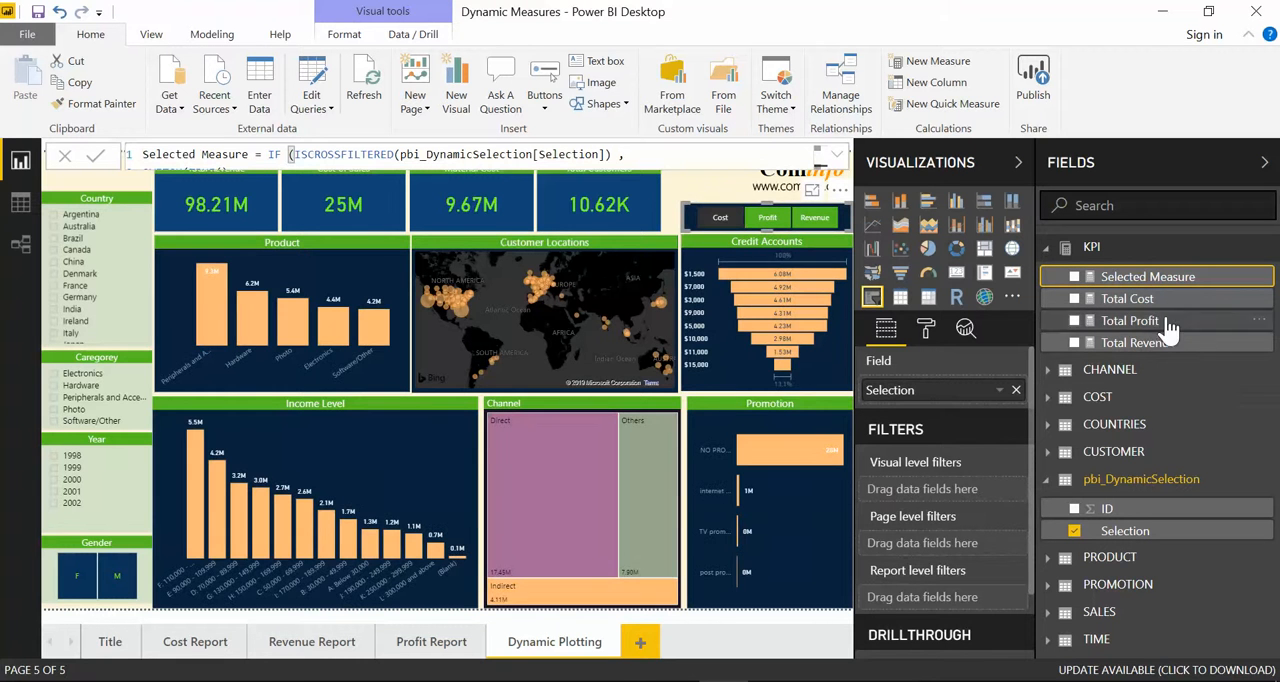
pyautogui.click(781, 220)
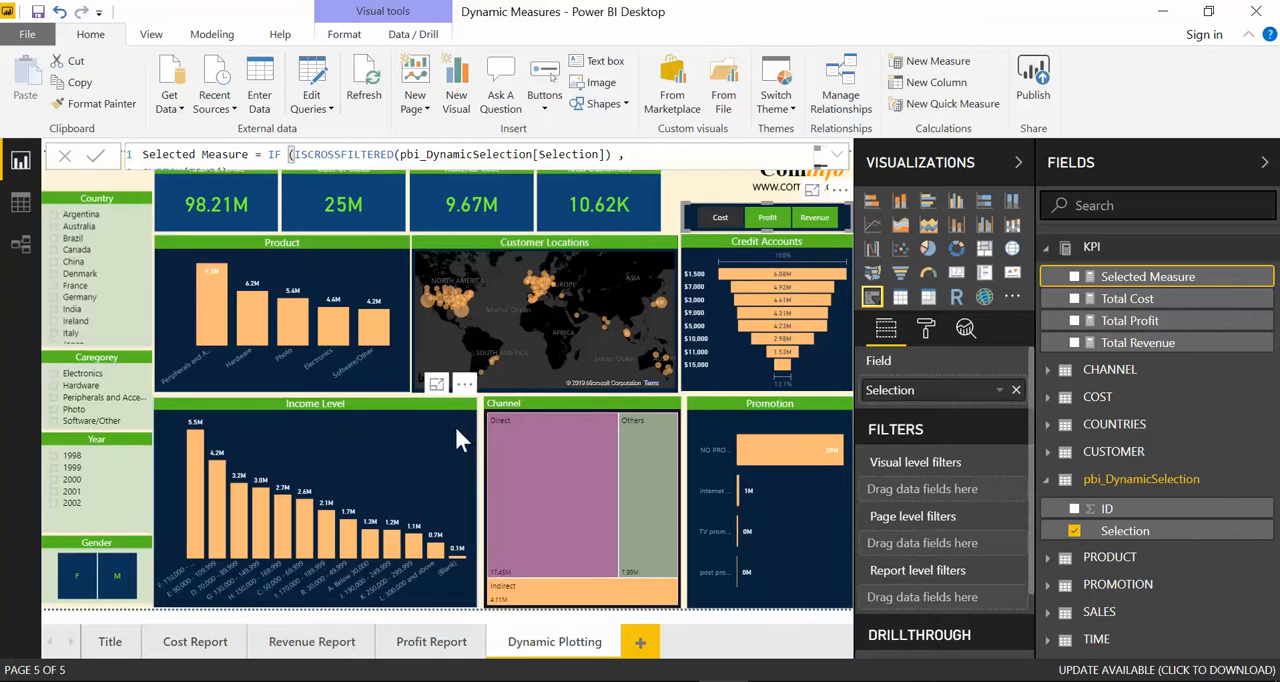
pyautogui.moveTo(492, 422)
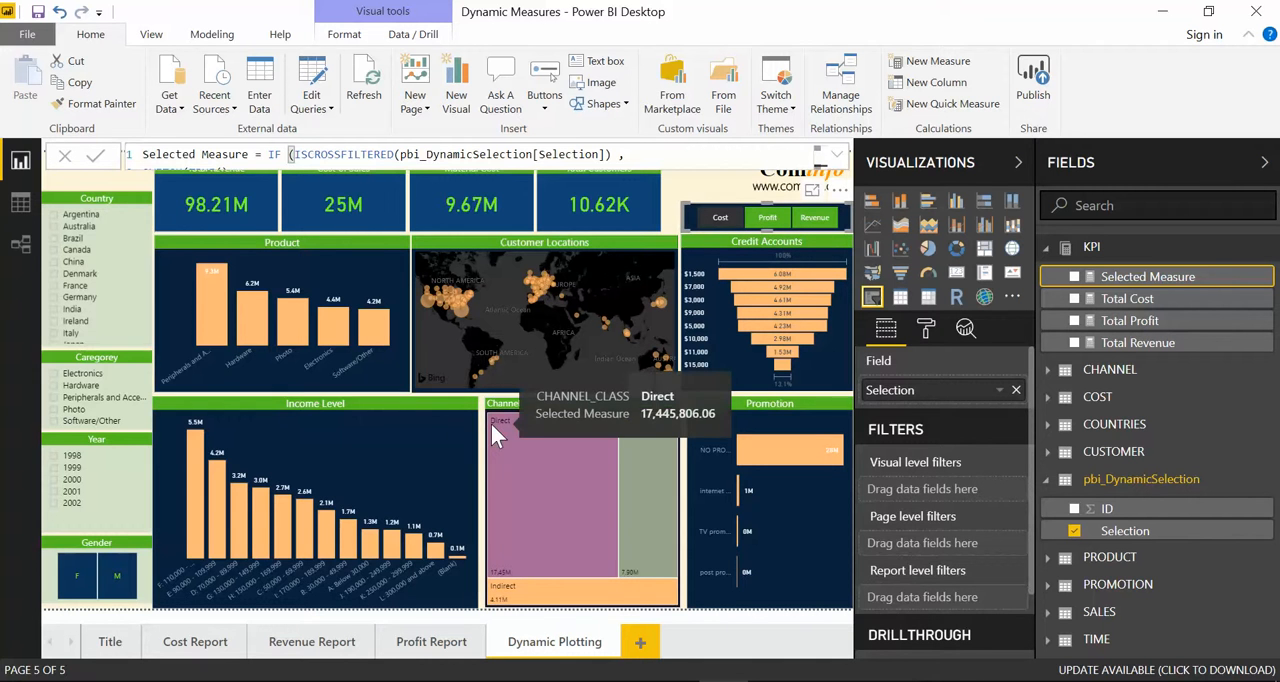
# Step: From the Cost Report page, inspect the rows of the pbi_DynamicSelection table in Data view and return to the report
pyautogui.click(195, 642)
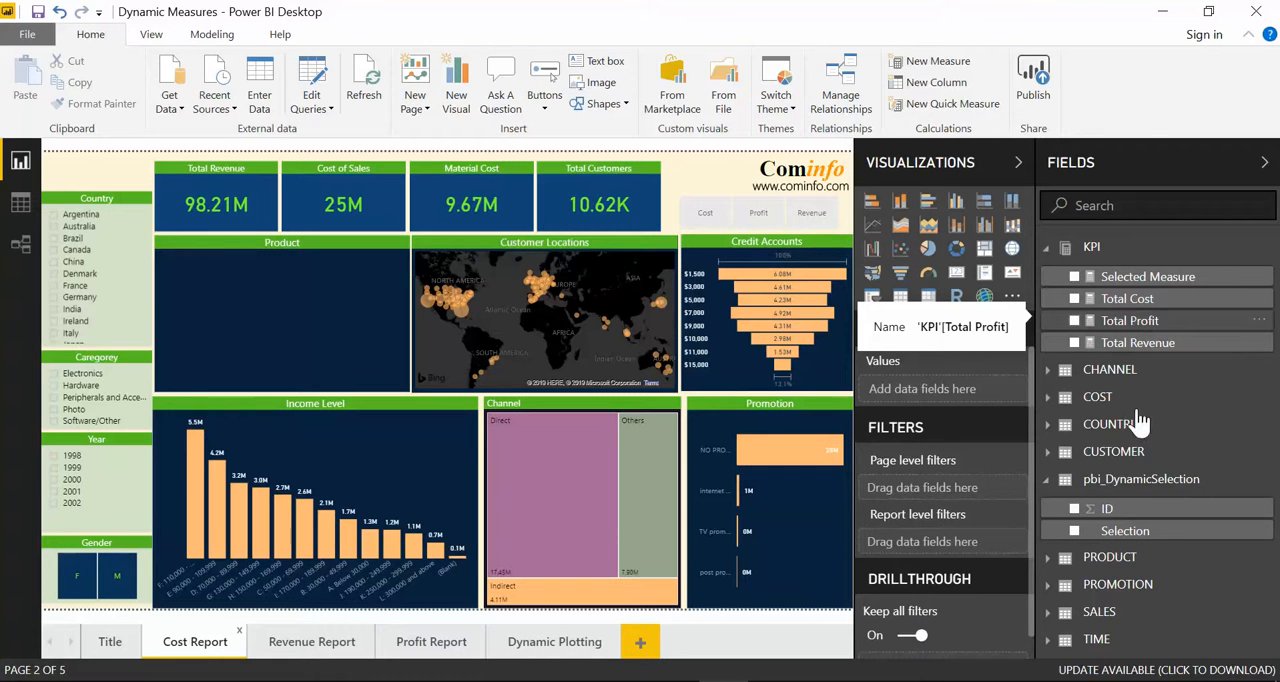
pyautogui.click(1133, 486)
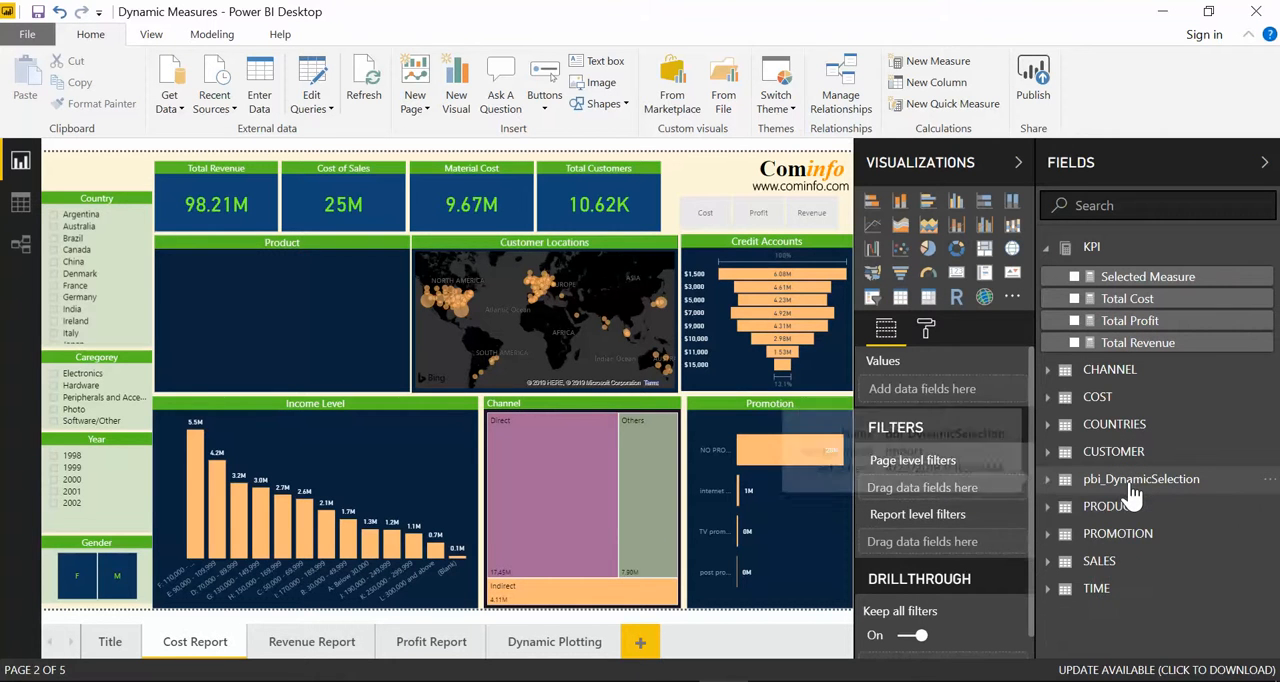
pyautogui.click(1133, 486)
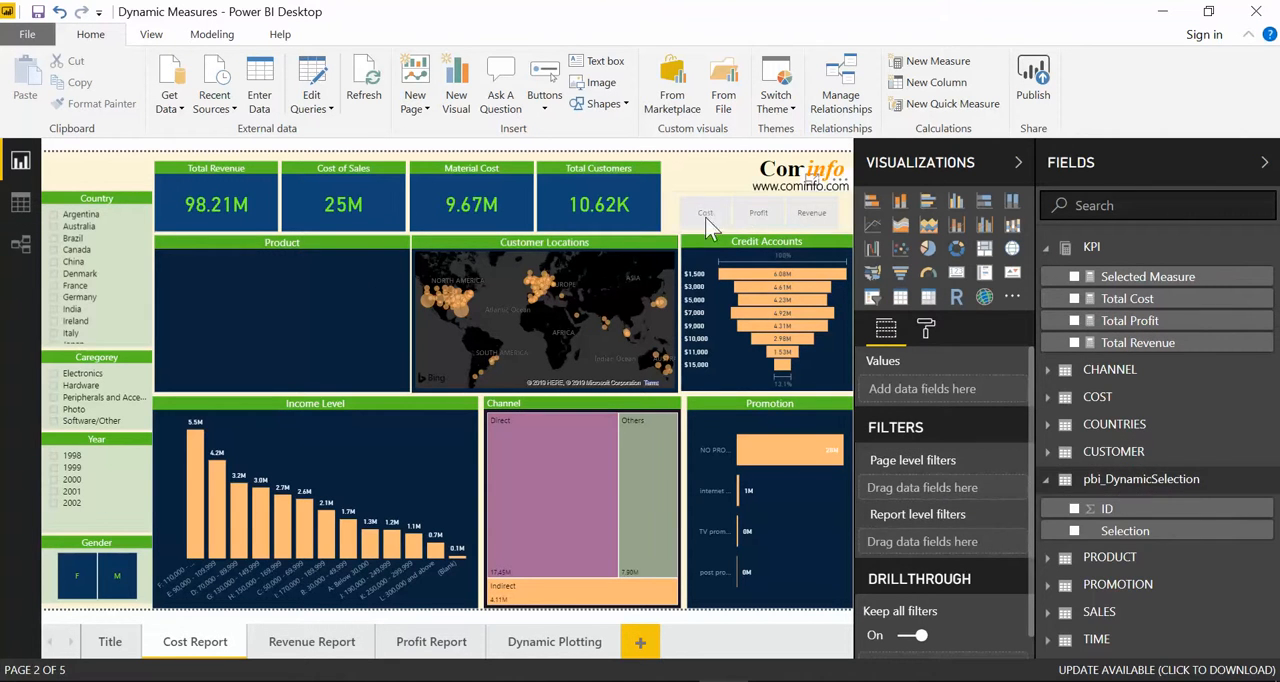
pyautogui.click(21, 205)
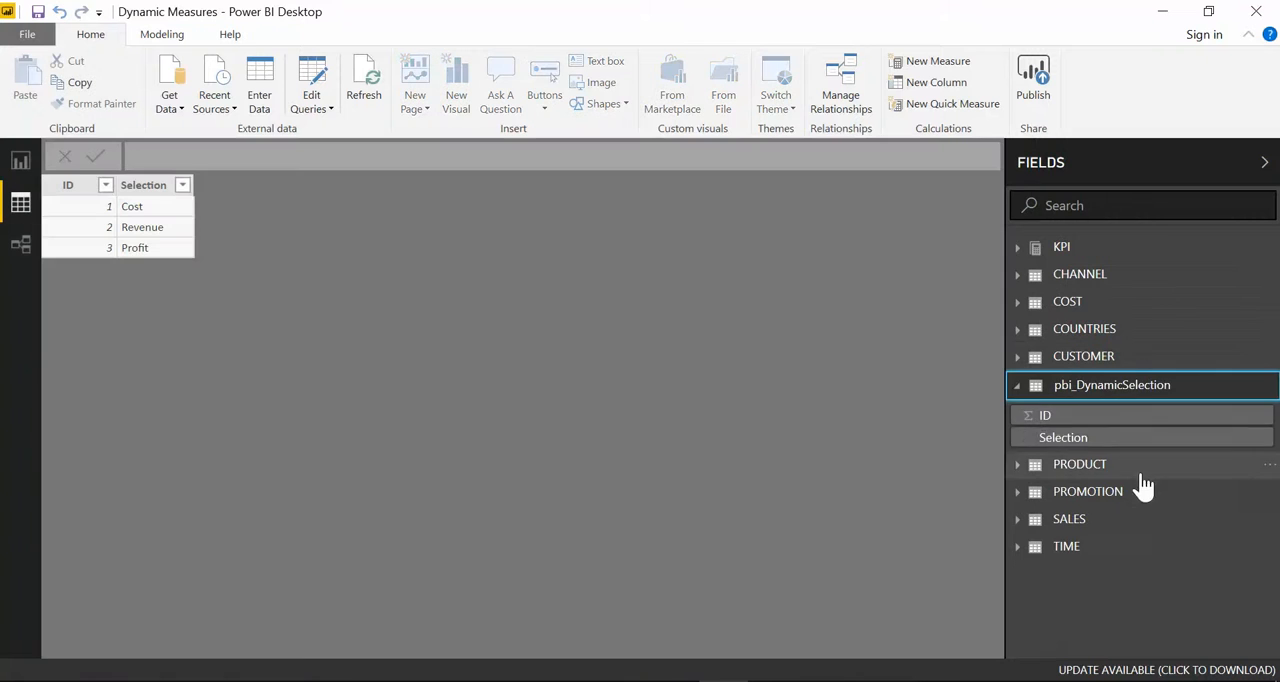
pyautogui.click(1095, 392)
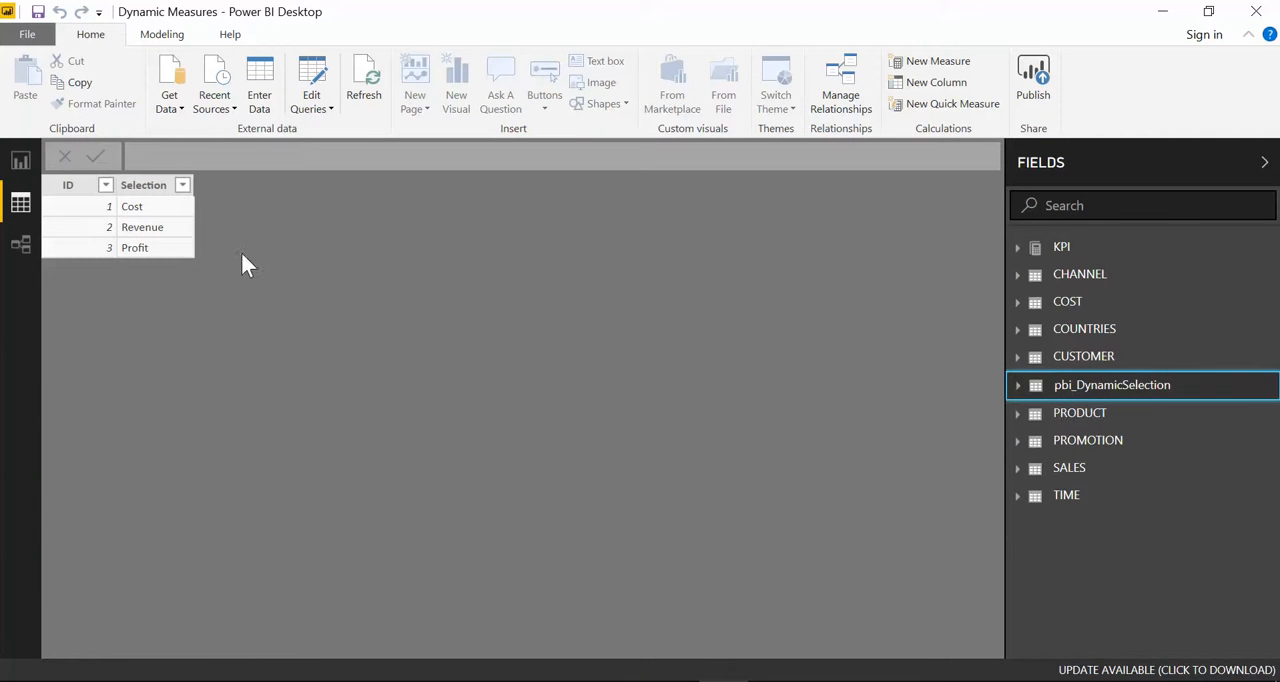
pyautogui.click(21, 162)
# Step: Review the SWITCH function, the BLANK() fallback and the IF(ISCROSSFILTERED(pbi_DynamicSelection[Selection])) condition in the Selected Measure formula
pyautogui.click(1155, 279)
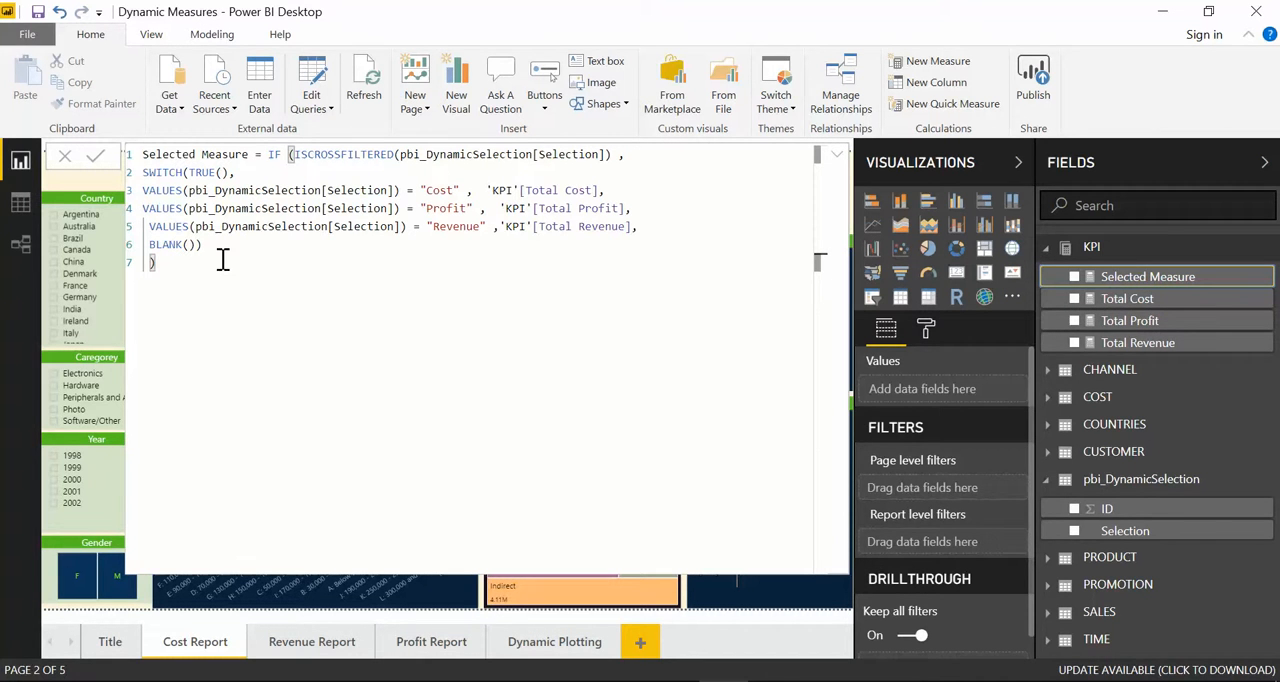
pyautogui.moveTo(184, 172); pyautogui.dragTo(141, 172)
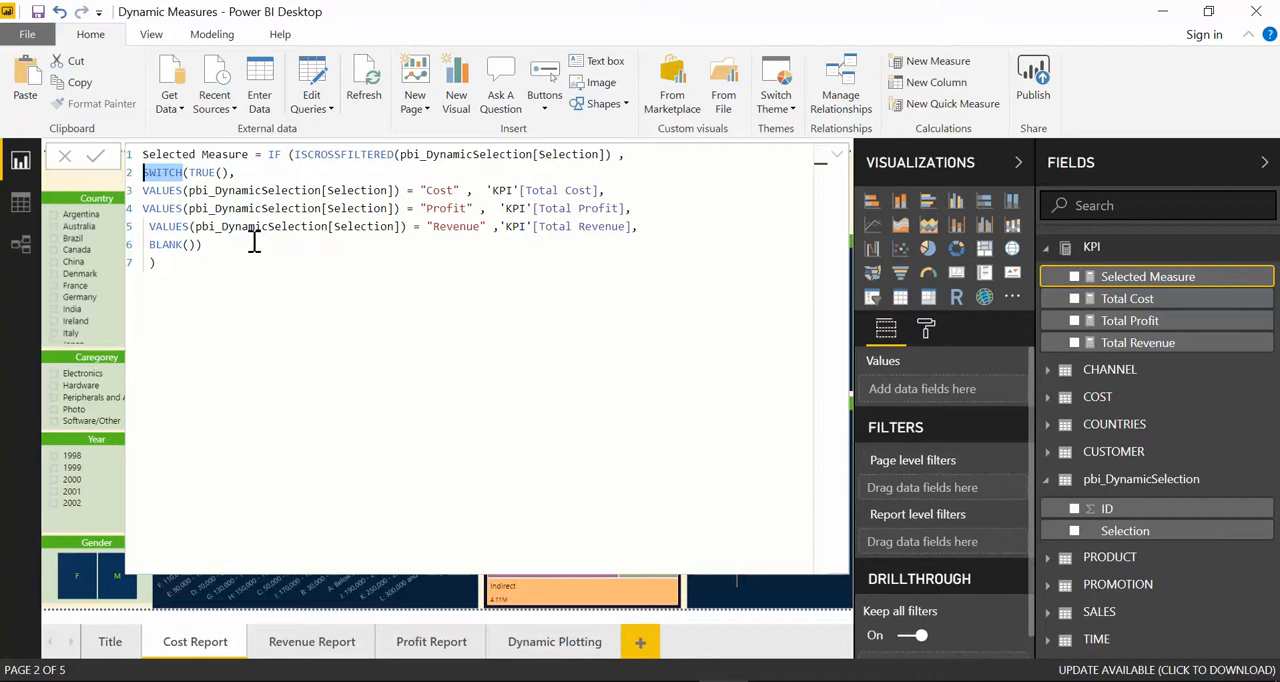
pyautogui.click(190, 244)
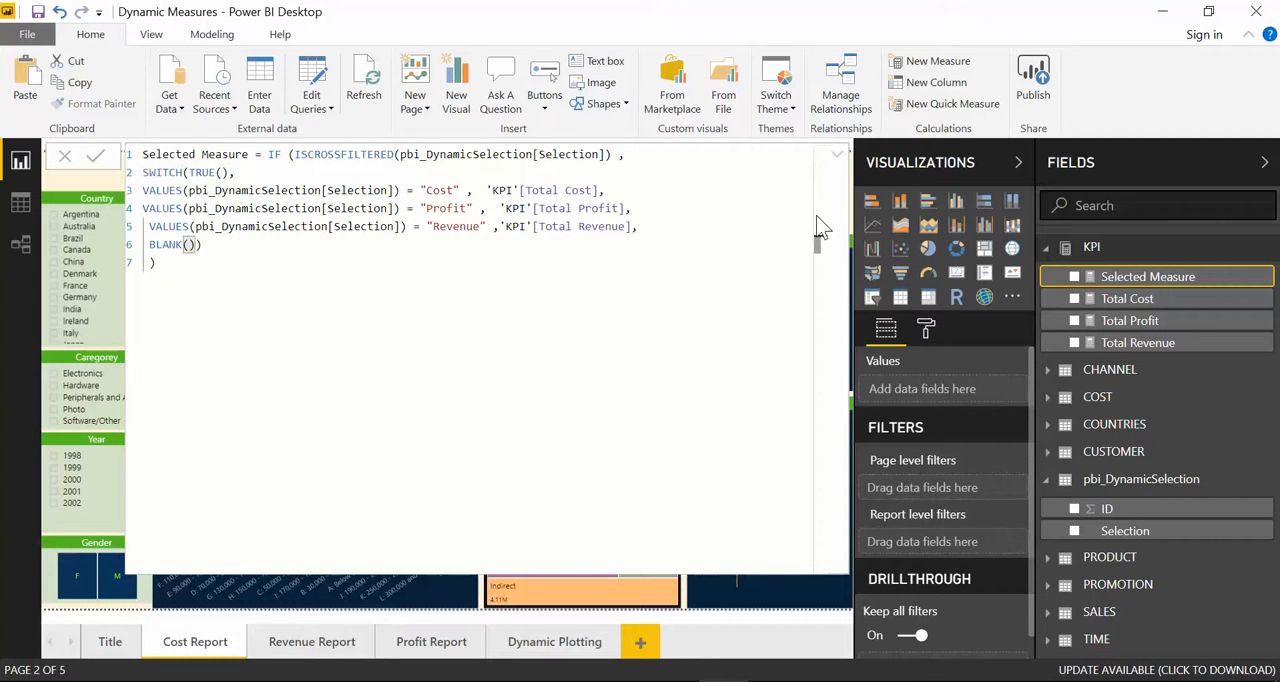
pyautogui.click(837, 160)
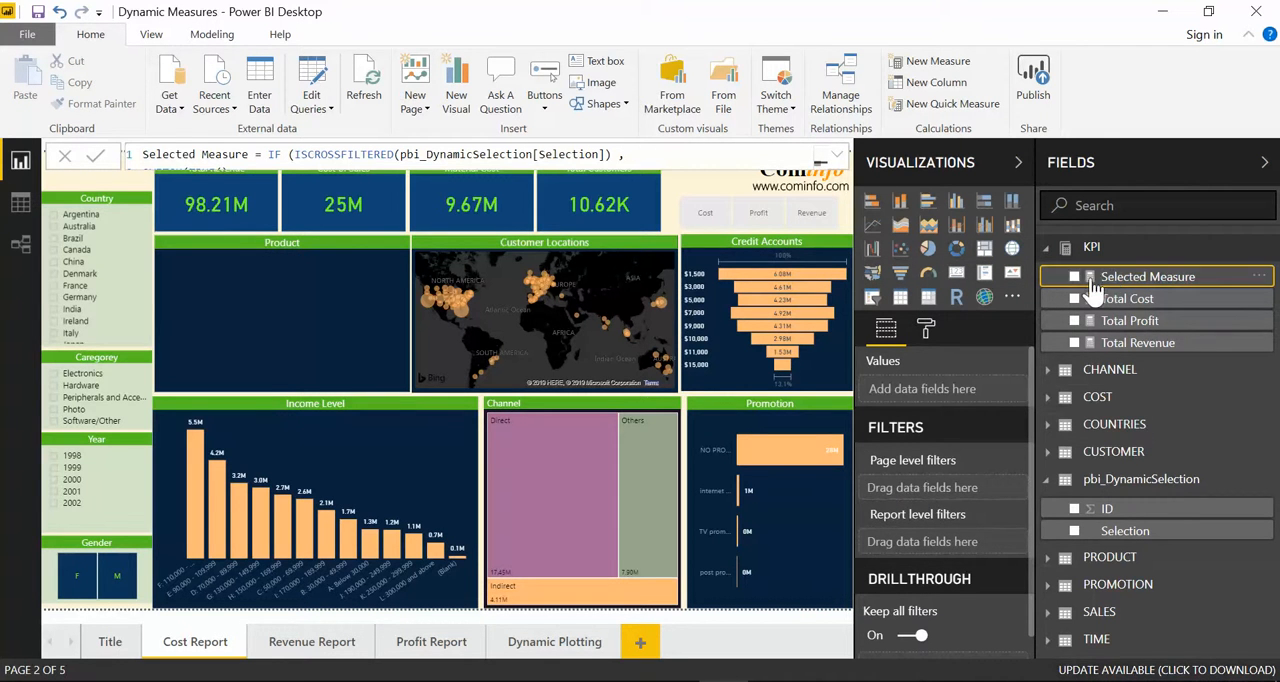
pyautogui.click(837, 157)
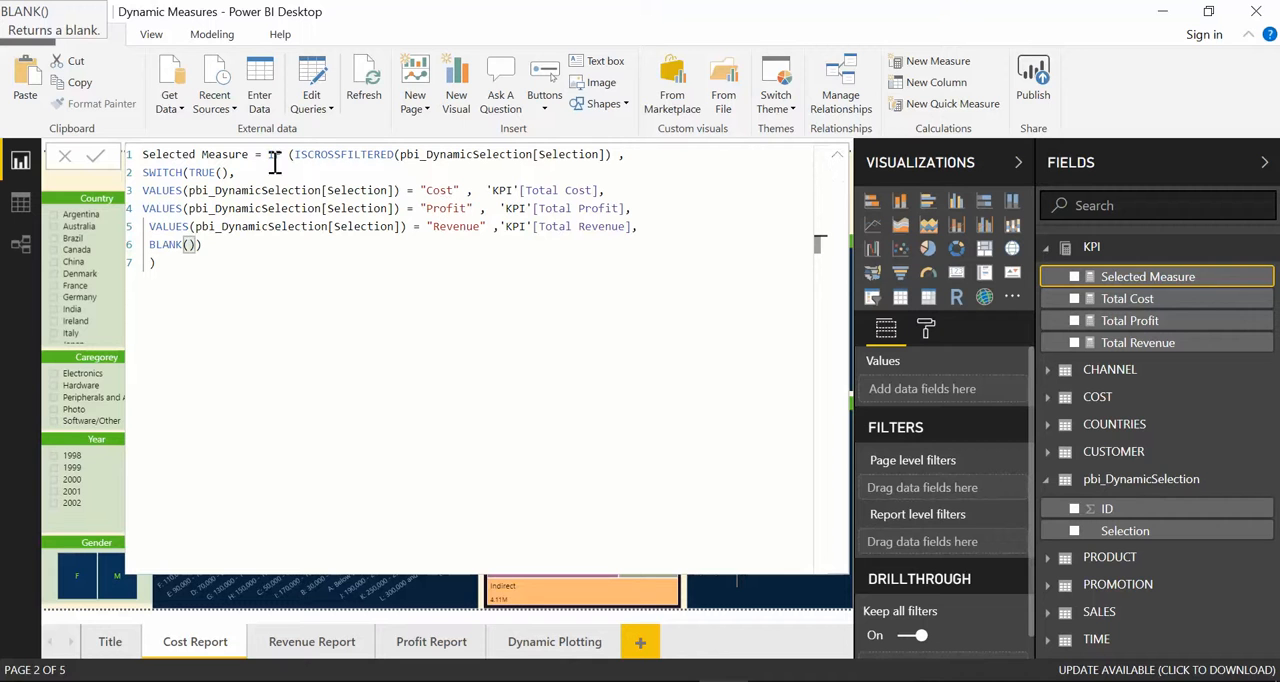
pyautogui.moveTo(268, 156); pyautogui.dragTo(627, 154)
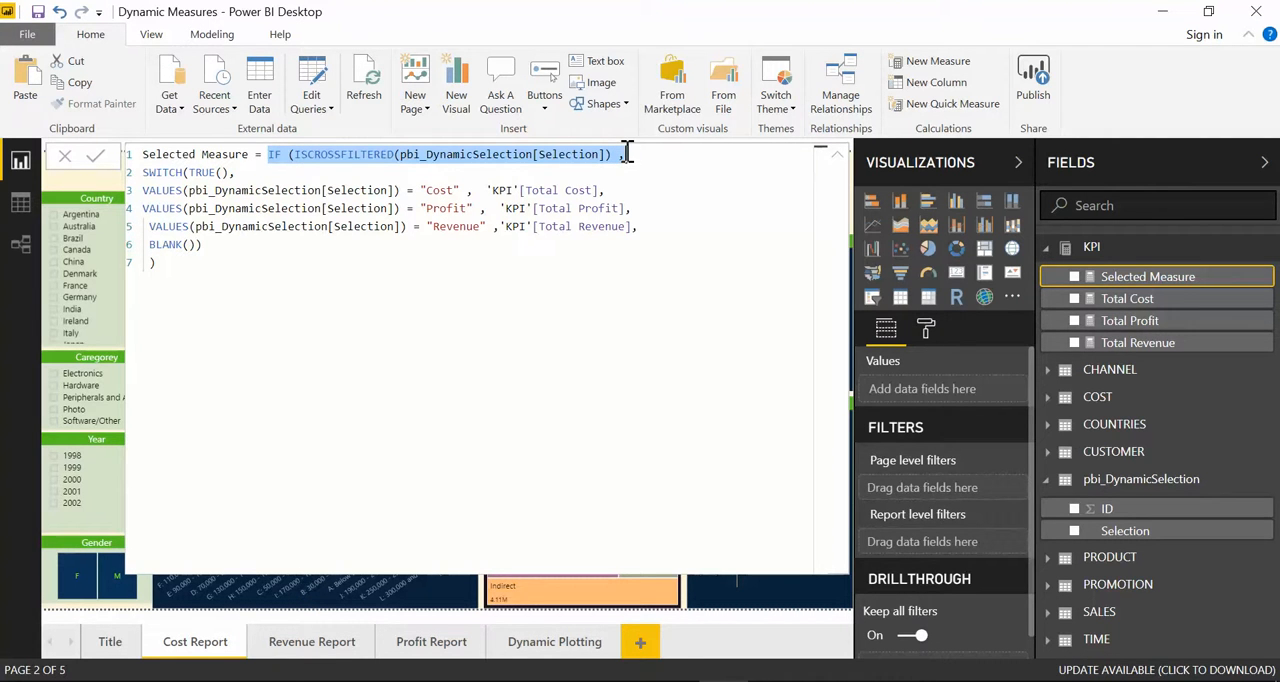
pyautogui.click(836, 155)
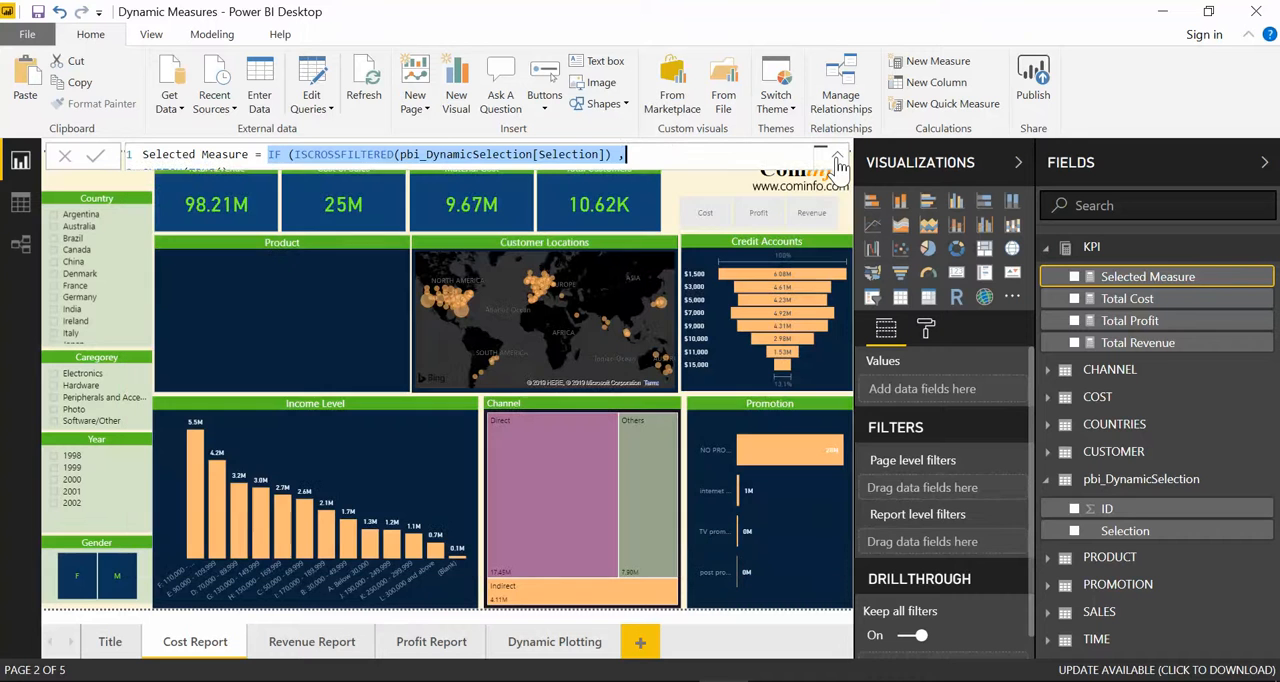
# Step: Compare the Cost Report slicer with the IF(ISCROSSFILTERED) condition in Selected Measure, and go to the Title page
pyautogui.click(677, 190)
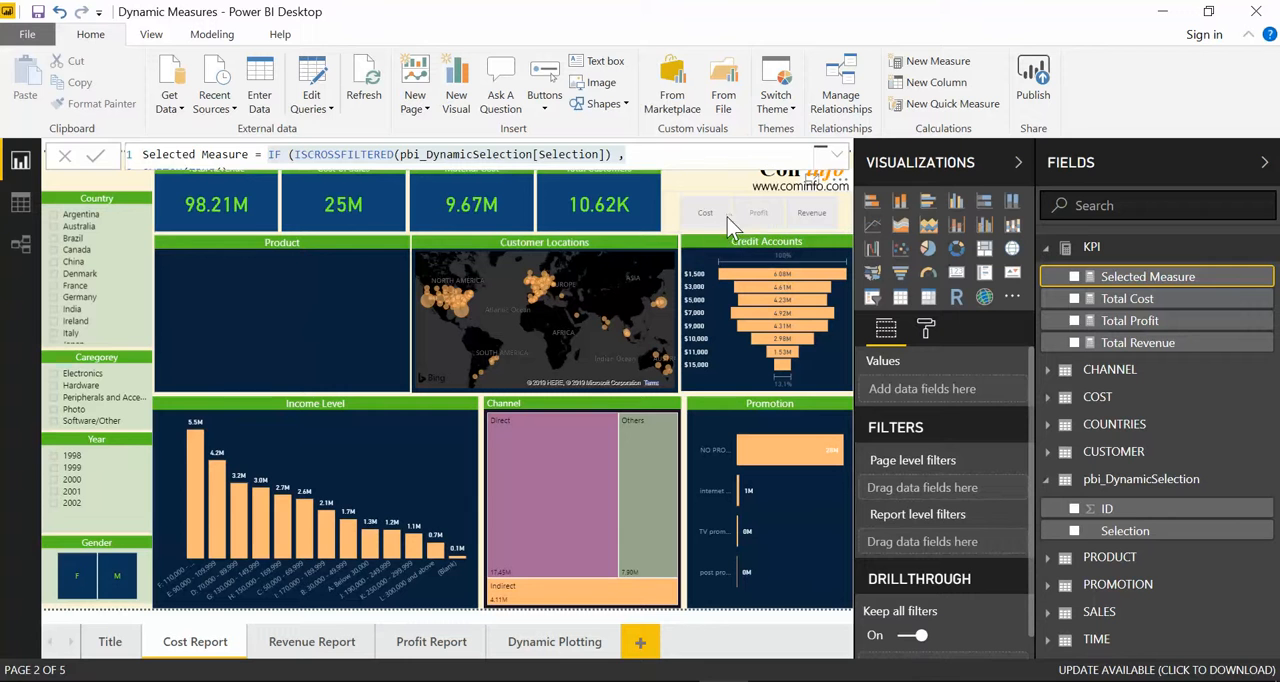
pyautogui.click(713, 218)
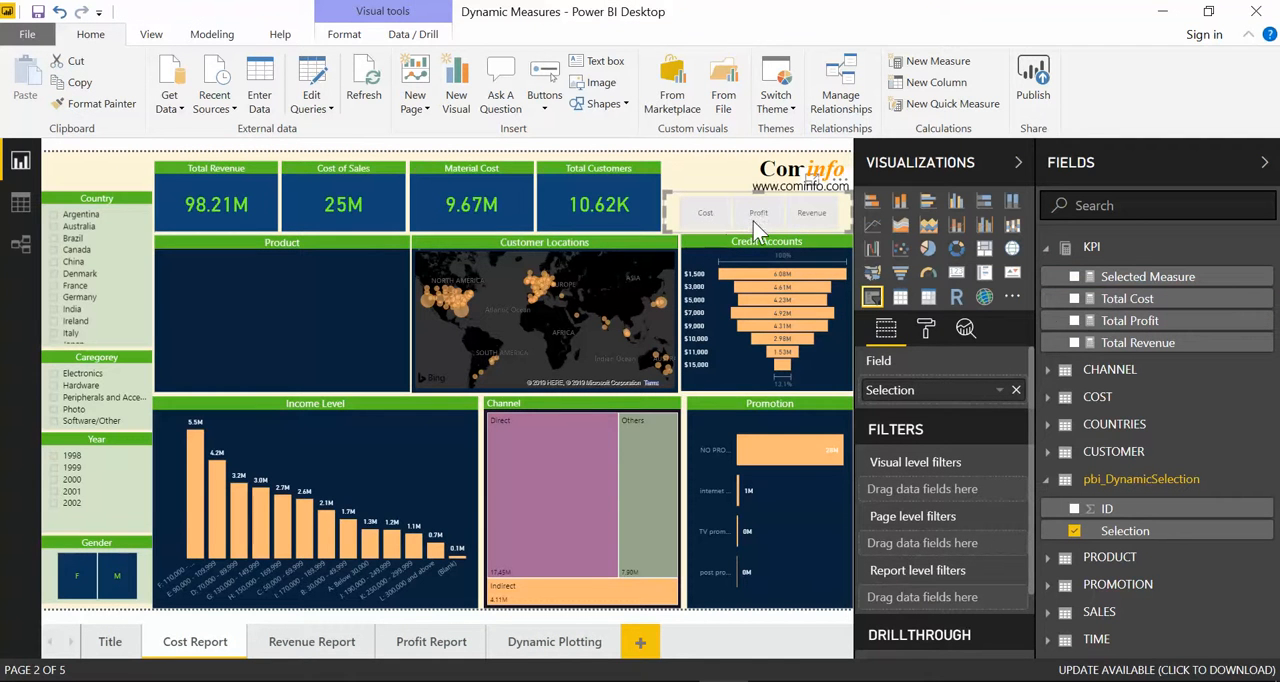
pyautogui.click(1140, 278)
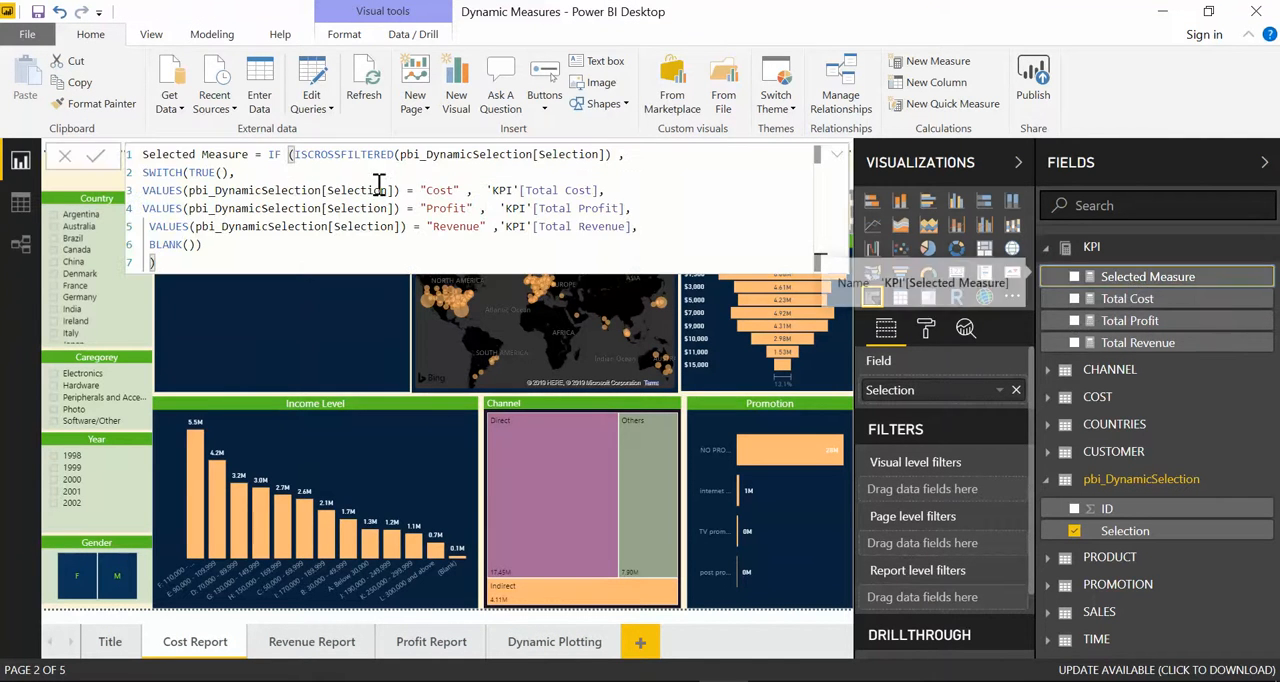
pyautogui.moveTo(268, 156); pyautogui.dragTo(646, 158)
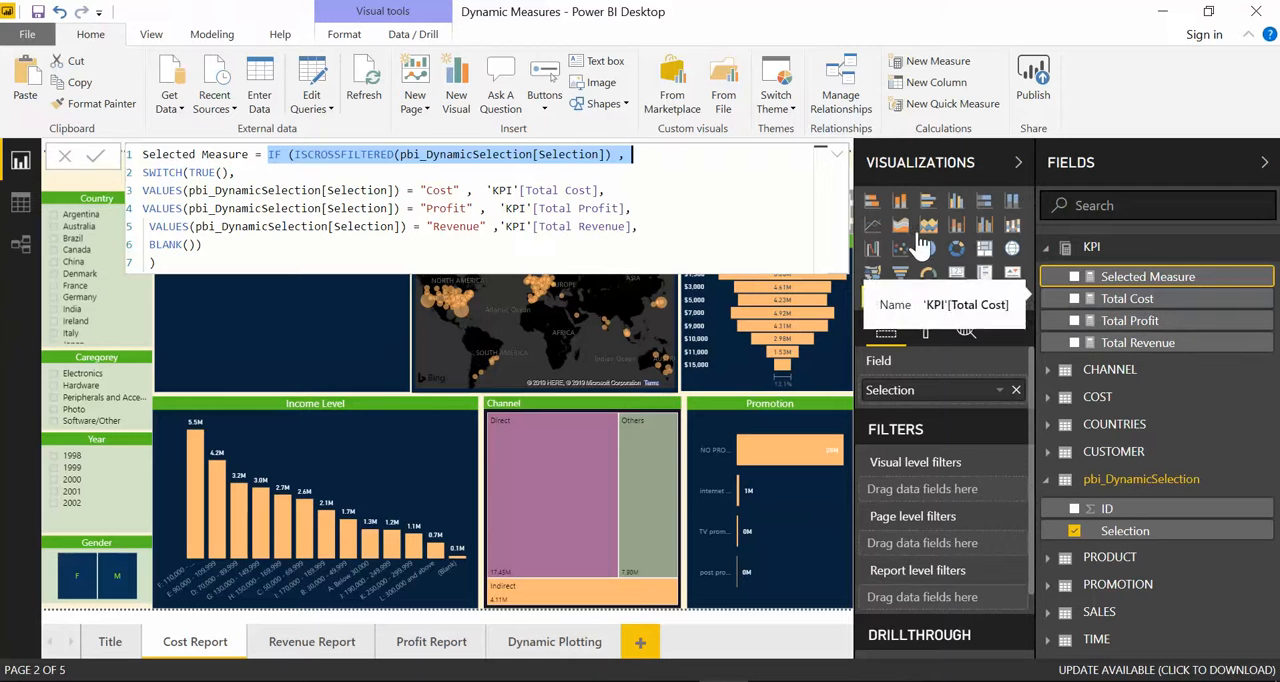
pyautogui.click(110, 641)
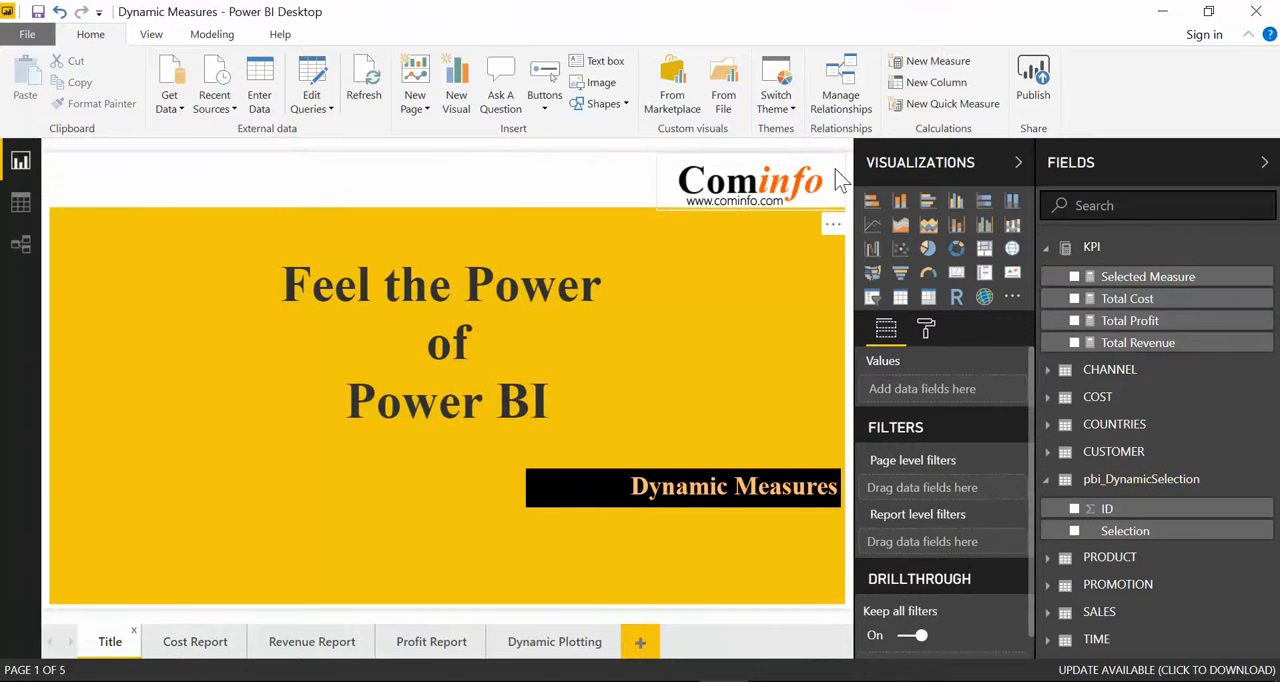